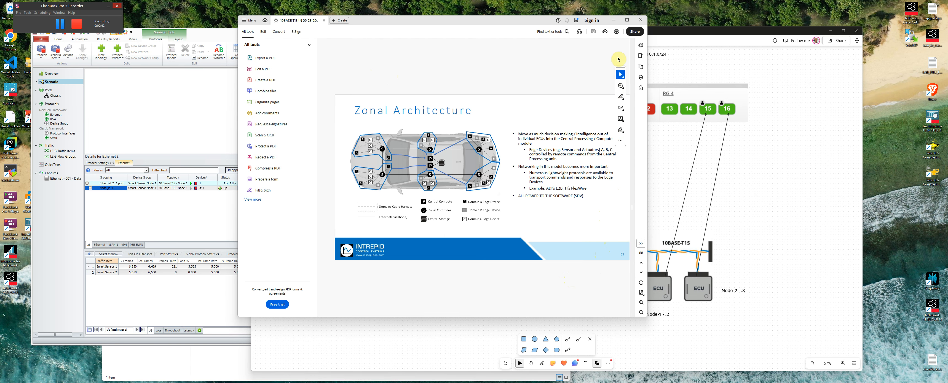
- Put away the PDF slides, review the Physical Topology diagram on the whiteboard, and minimize the whiteboard
{"action": "left_click", "coordinate": [614, 21]}
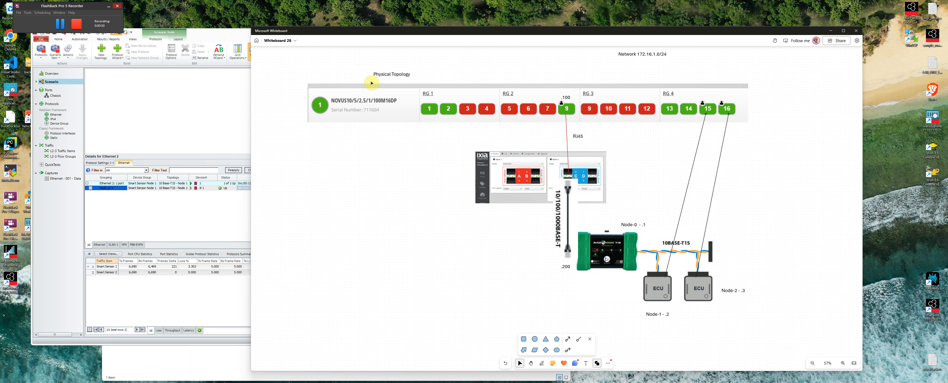
{"action": "left_click", "coordinate": [333, 93]}
{"action": "left_click", "coordinate": [831, 30]}
- Move the IxNetwork window up and enlarge it in height and width to show the scenario and full traffic statistics
{"action": "left_click_drag", "start_coordinate": [537, 37], "coordinate": [524, 28]}
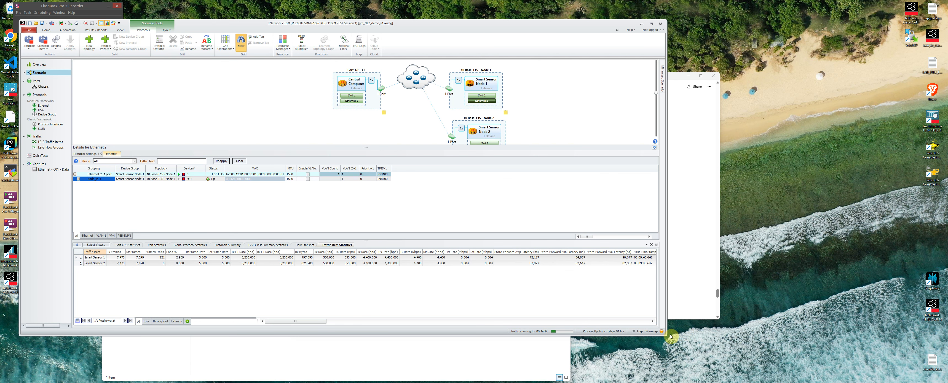
{"action": "left_click_drag", "start_coordinate": [665, 335], "coordinate": [673, 359]}
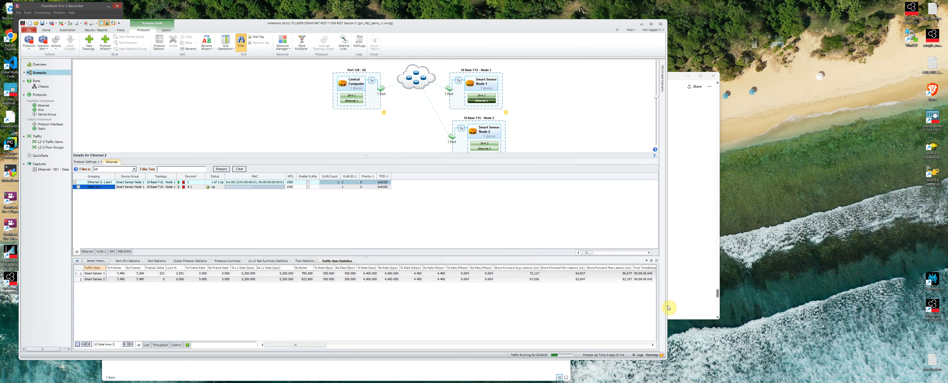
{"action": "left_click_drag", "start_coordinate": [667, 306], "coordinate": [771, 307]}
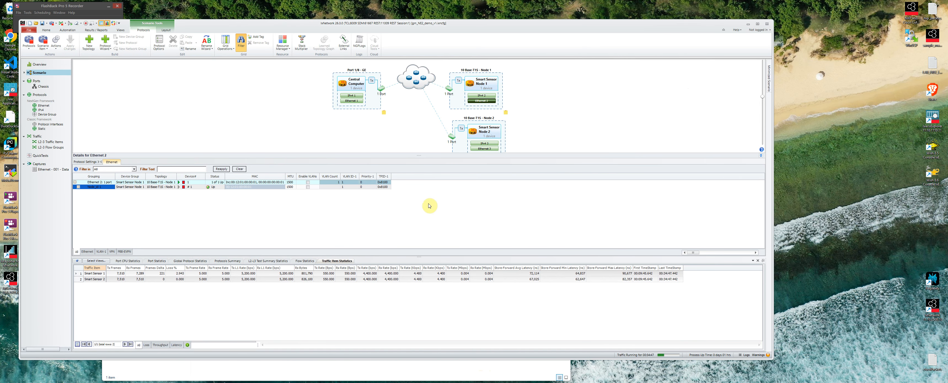
{"action": "mouse_move", "coordinate": [355, 86]}
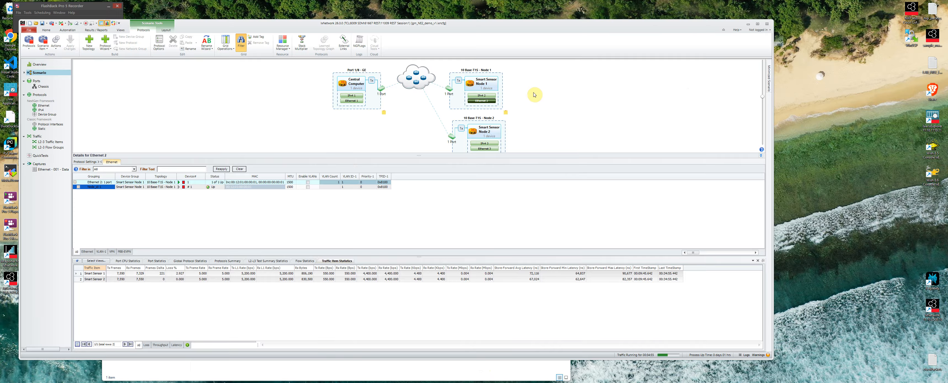
{"action": "mouse_move", "coordinate": [484, 85]}
- Switch to the Network Emulator II page in the browser, sign in with the saved credentials, and dismiss the password warning
{"action": "mouse_move", "coordinate": [432, 382]}
{"action": "left_click", "coordinate": [470, 382]}
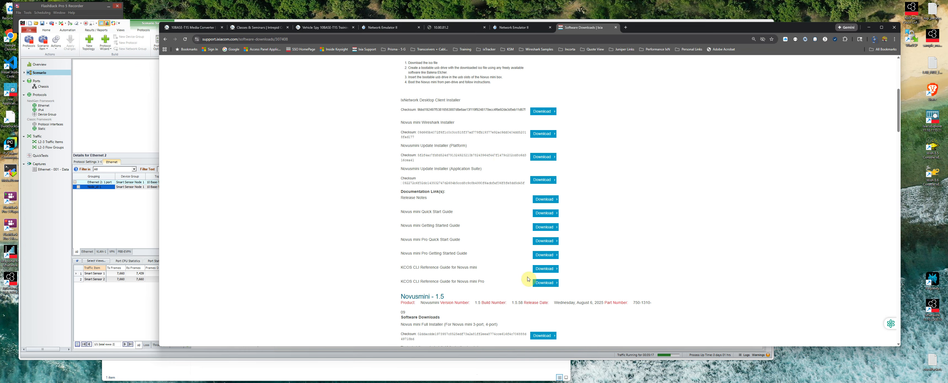
{"action": "left_click", "coordinate": [386, 26]}
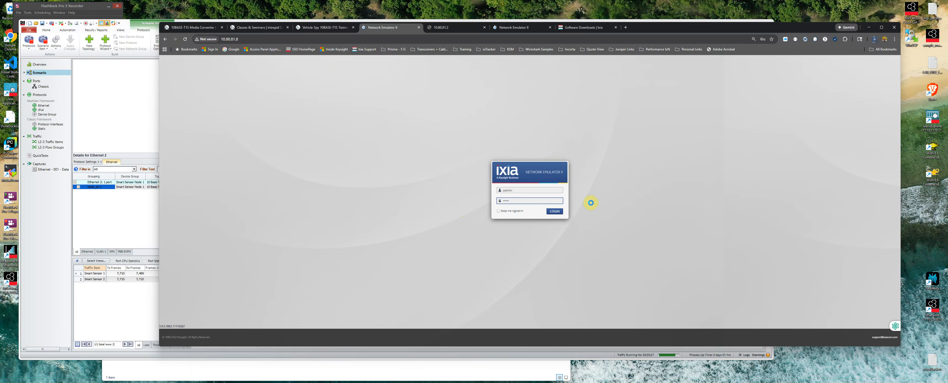
{"action": "key", "text": "Return"}
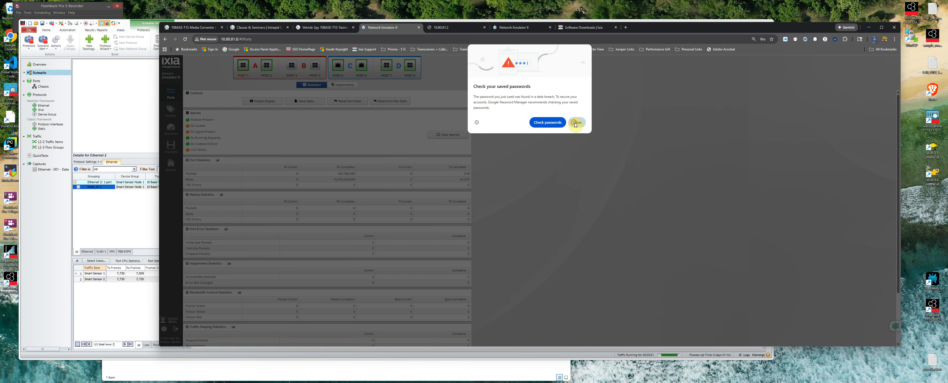
{"action": "left_click", "coordinate": [576, 123]}
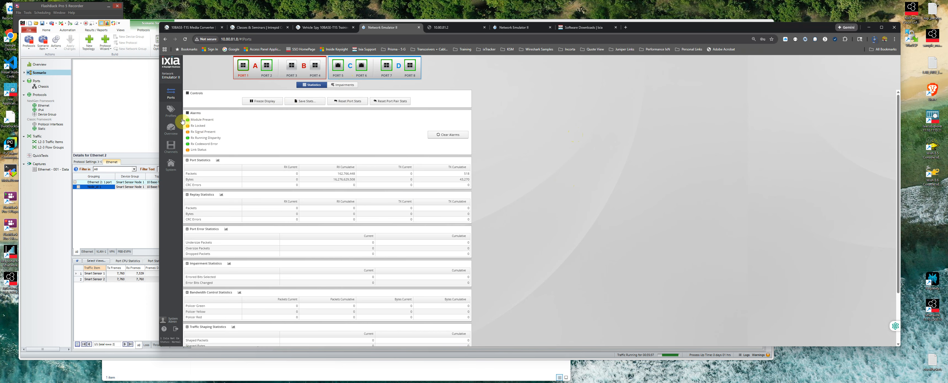
- Open the Profiles view and select the port that holds the Sensor 1 - High Latency Demo profile
{"action": "left_click", "coordinate": [171, 115]}
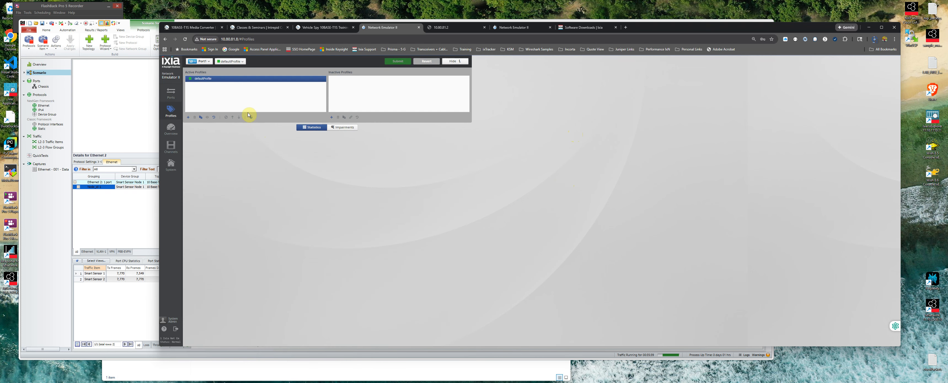
{"action": "left_click", "coordinate": [209, 61]}
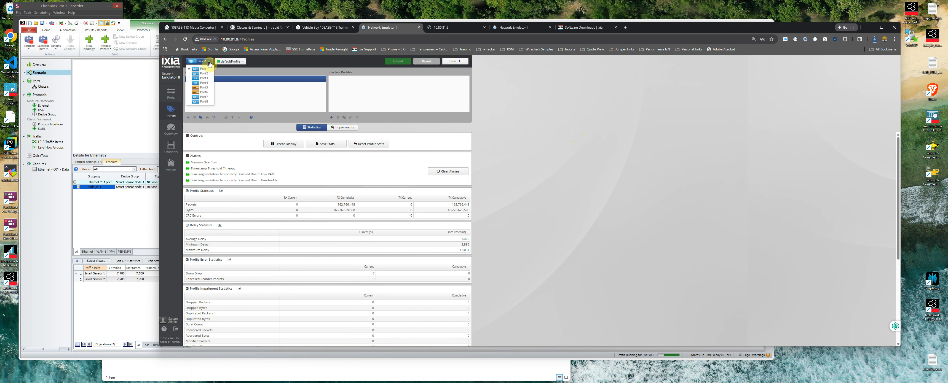
{"action": "left_click", "coordinate": [238, 98]}
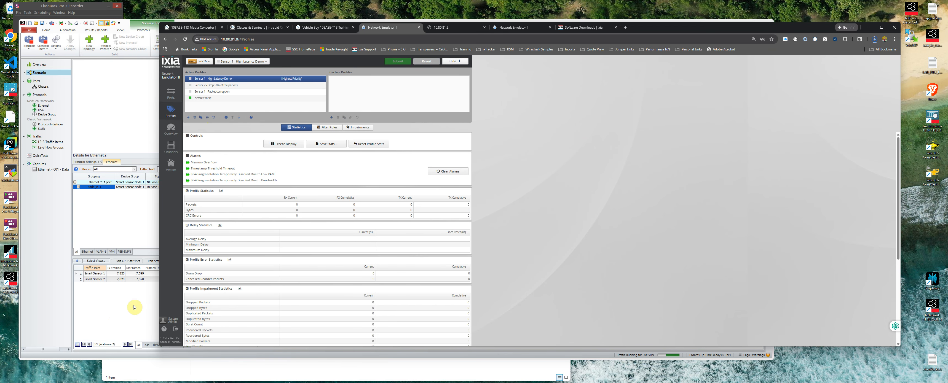
- Switch to IxNetwork, restart the traffic, and resize the panes so both smart sensor nodes and the statistics are visible
{"action": "left_click", "coordinate": [129, 313]}
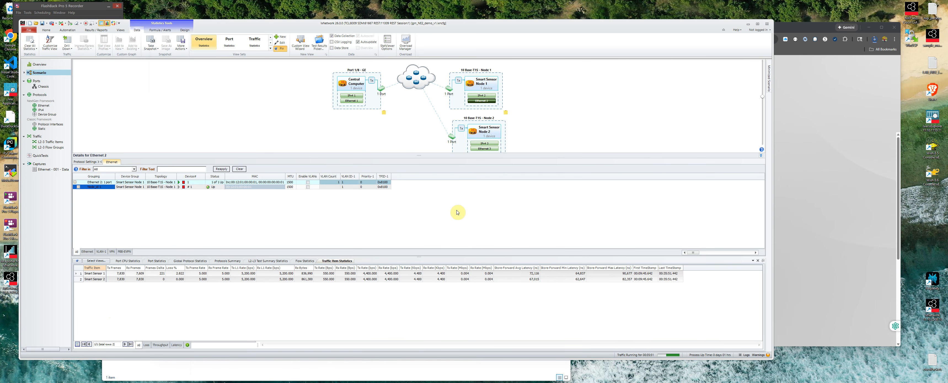
{"action": "left_click", "coordinate": [62, 23]}
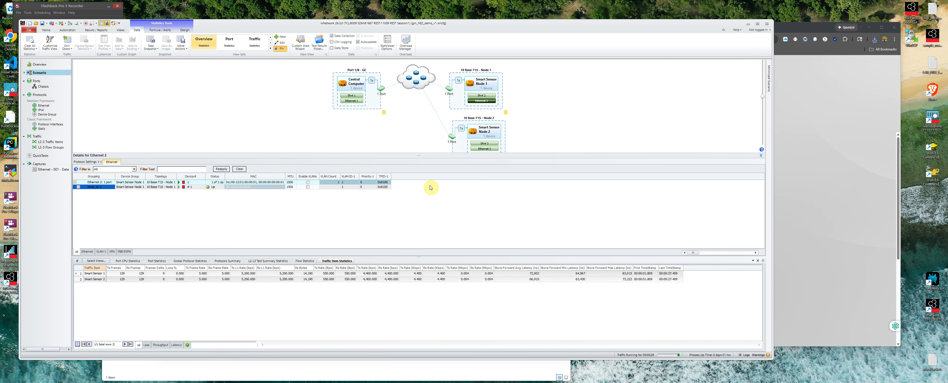
{"action": "left_click_drag", "start_coordinate": [419, 161], "coordinate": [420, 178]}
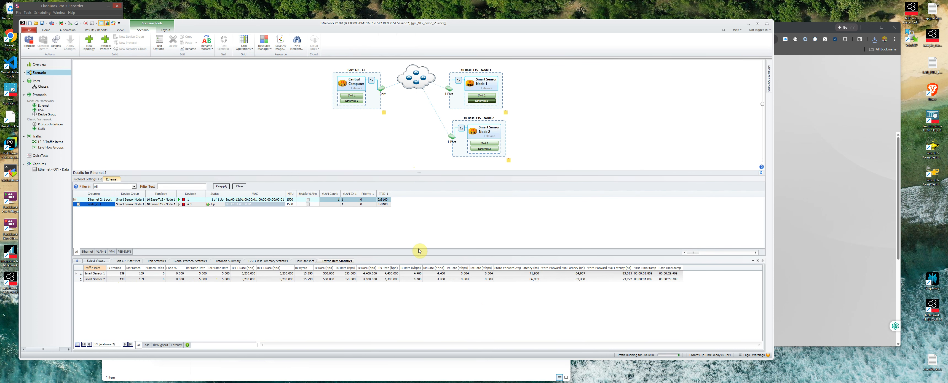
{"action": "left_click_drag", "start_coordinate": [418, 258], "coordinate": [419, 234]}
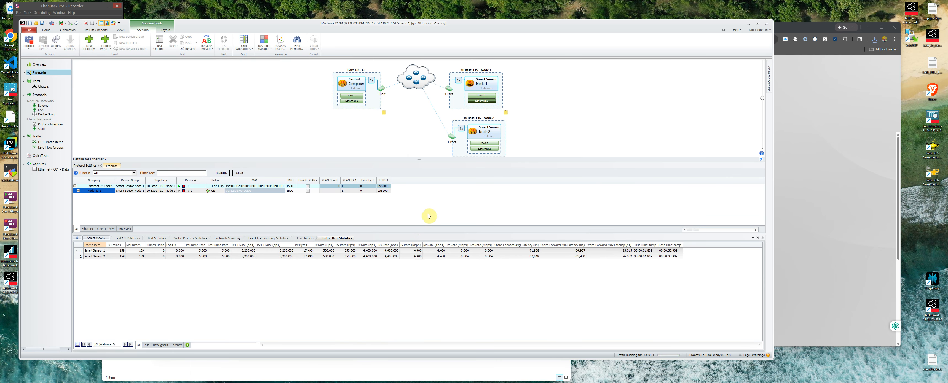
{"action": "left_click_drag", "start_coordinate": [419, 160], "coordinate": [417, 168]}
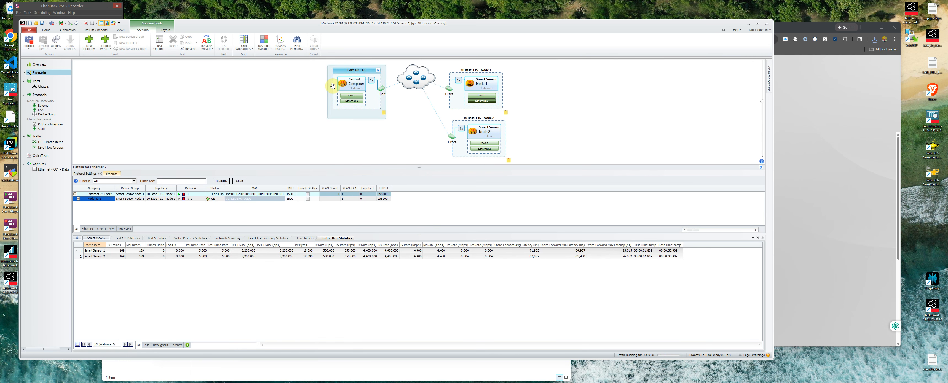
- Record a new data capture on port Ethernet - 001 for a few seconds and stop it
{"action": "left_click", "coordinate": [45, 170]}
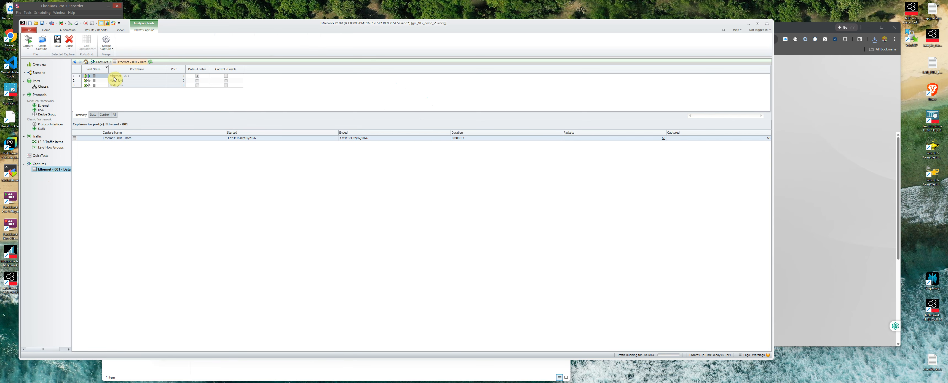
{"action": "left_click", "coordinate": [197, 76]}
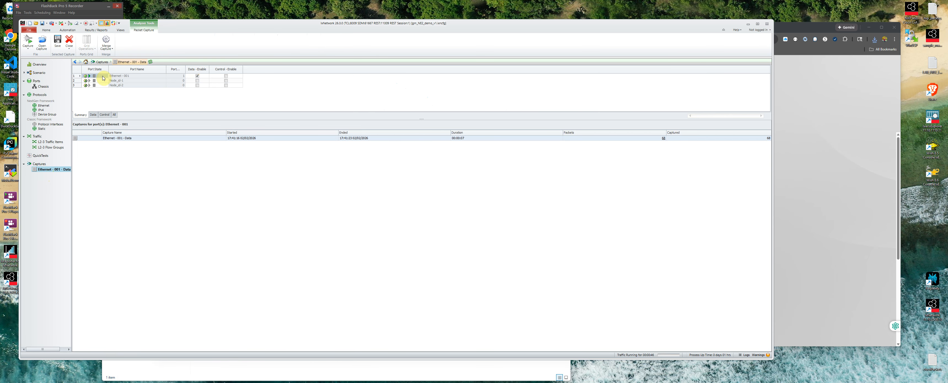
{"action": "left_click", "coordinate": [90, 77]}
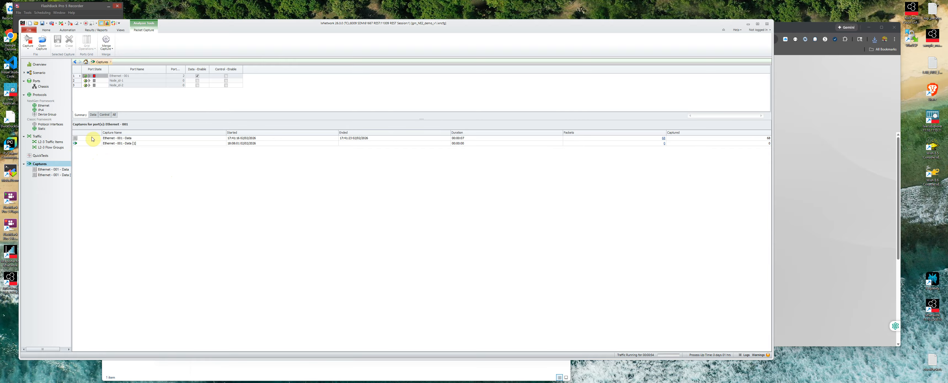
{"action": "left_click", "coordinate": [94, 76]}
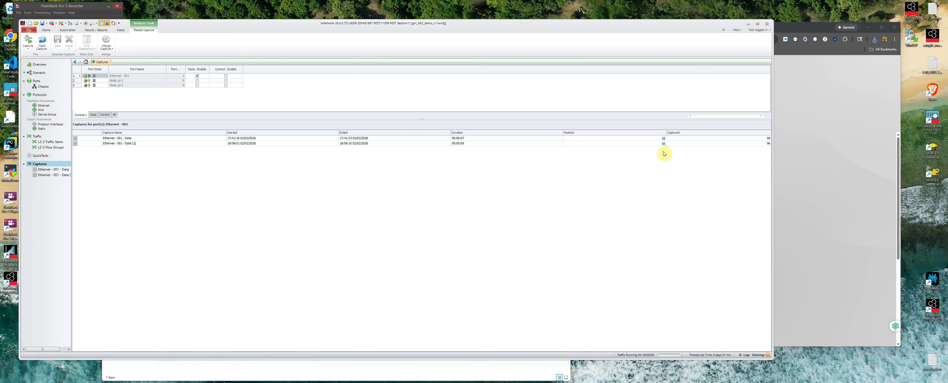
- Open the packets of the new Ethernet - 001 data capture and go to the first packet
{"action": "left_click", "coordinate": [663, 144]}
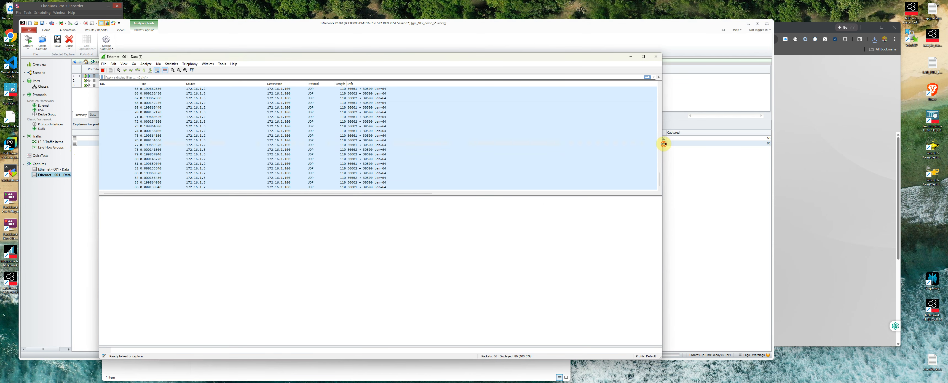
{"action": "scroll", "coordinate": [329, 116], "scroll_direction": "up", "scroll_amount": 8}
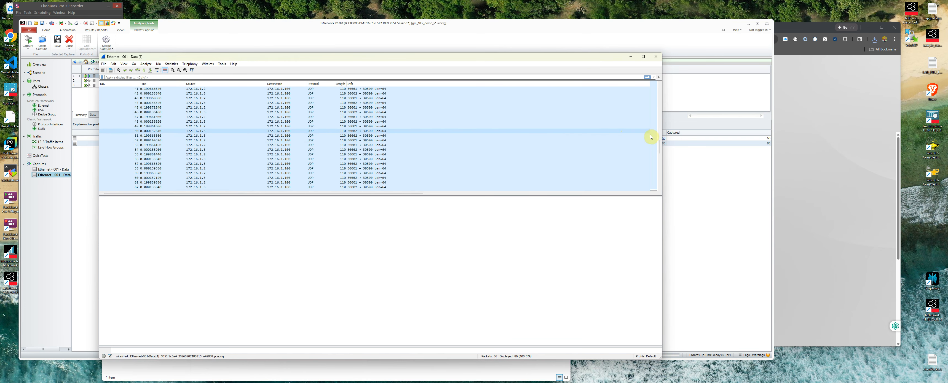
{"action": "left_click_drag", "start_coordinate": [660, 144], "coordinate": [669, 93]}
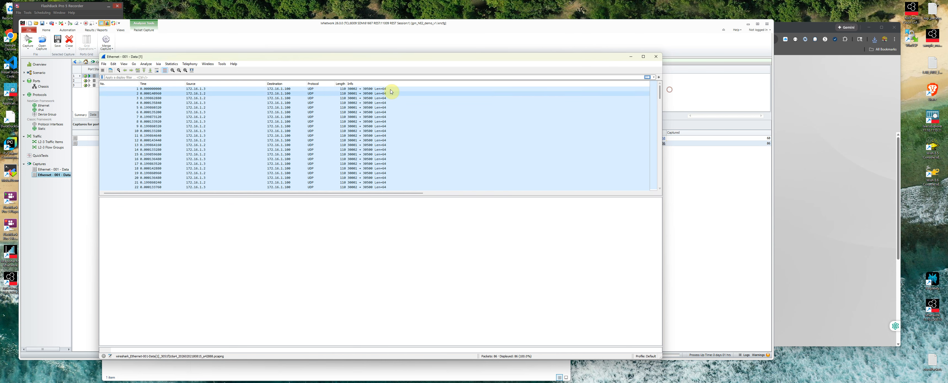
- Compare the source addresses and UDP ports of the first two packets and browse the rest of the packet list
{"action": "left_click", "coordinate": [198, 90]}
{"action": "left_click", "coordinate": [196, 95]}
{"action": "left_click", "coordinate": [197, 90]}
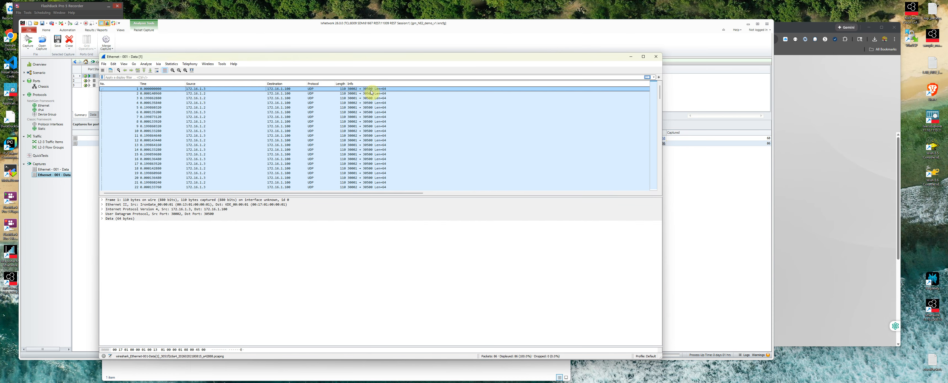
{"action": "left_click", "coordinate": [353, 94]}
{"action": "left_click", "coordinate": [352, 90]}
{"action": "left_click", "coordinate": [351, 94]}
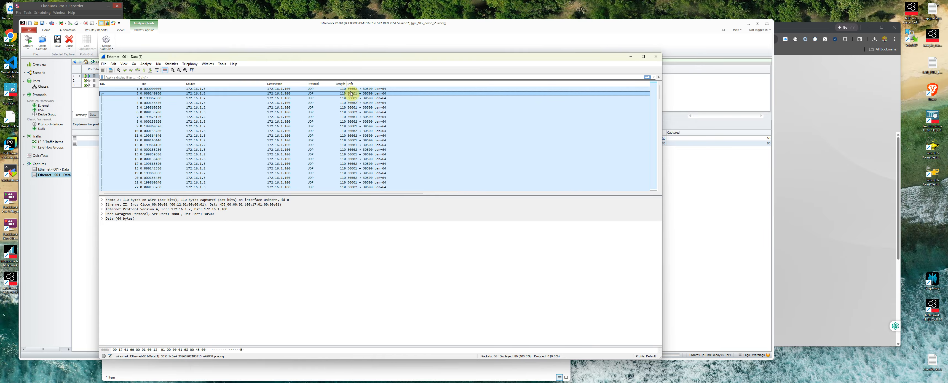
{"action": "left_click", "coordinate": [351, 90]}
{"action": "scroll", "coordinate": [350, 102], "scroll_direction": "down", "scroll_amount": 19}
{"action": "scroll", "coordinate": [345, 146], "scroll_direction": "down", "scroll_amount": 3}
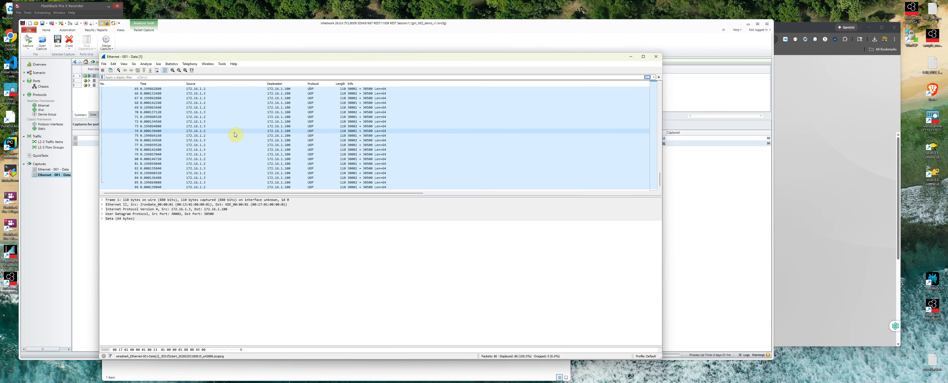
- Expand the first packet's Data payload, then close the packet analyzer and return to the scenario view
{"action": "left_click", "coordinate": [115, 219]}
{"action": "left_click", "coordinate": [102, 219]}
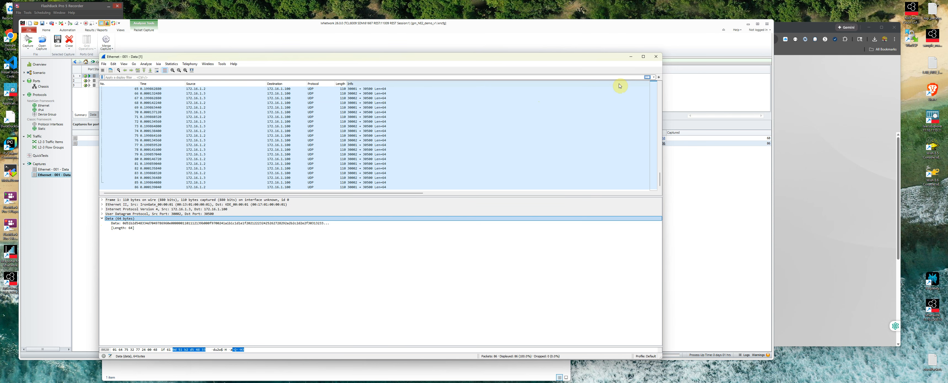
{"action": "left_click", "coordinate": [656, 56]}
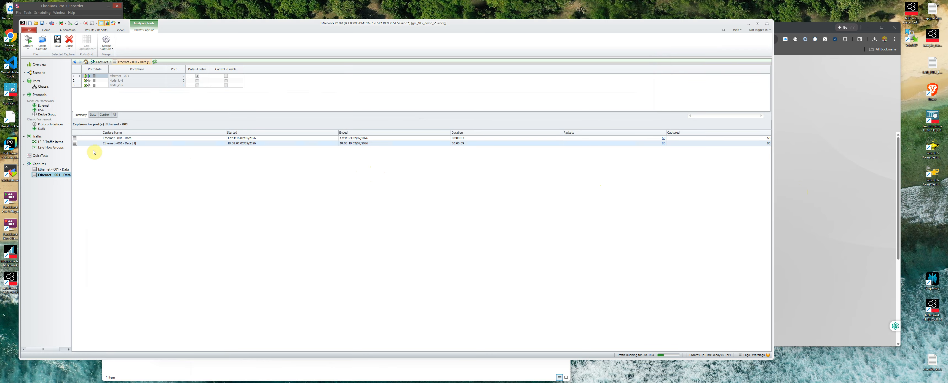
{"action": "left_click", "coordinate": [39, 73]}
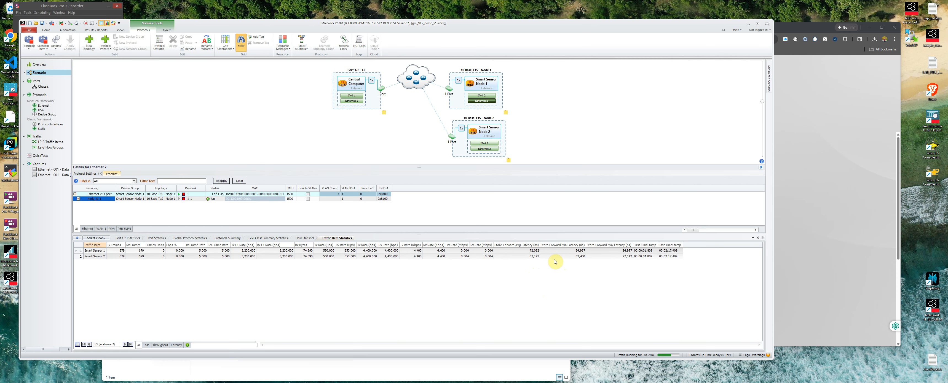
- Switch to the Network Emulator in the browser, enable the Sensor 1 - High Latency Demo profile, and show its filter rules
{"action": "mouse_move", "coordinate": [474, 72]}
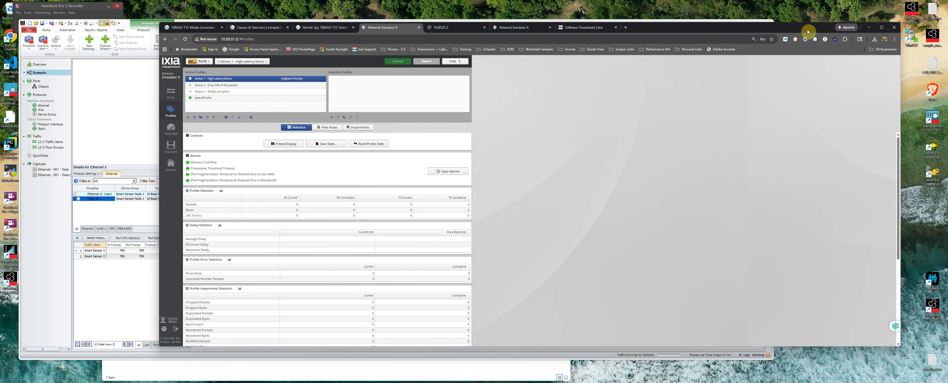
{"action": "left_click", "coordinate": [810, 28]}
{"action": "left_click", "coordinate": [226, 118]}
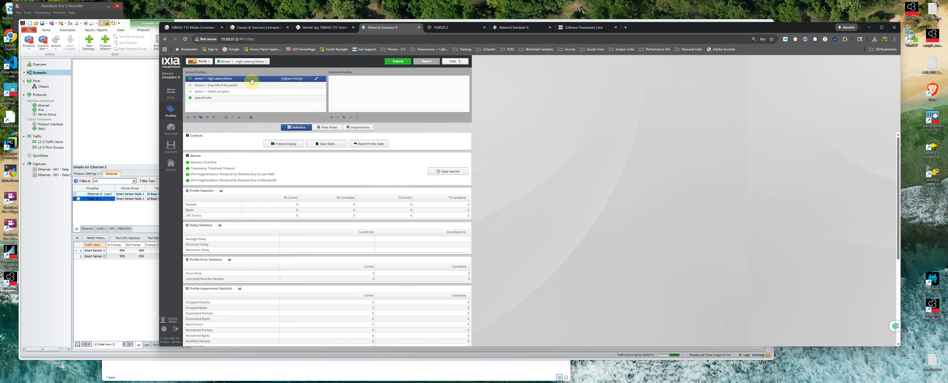
{"action": "left_click", "coordinate": [327, 130]}
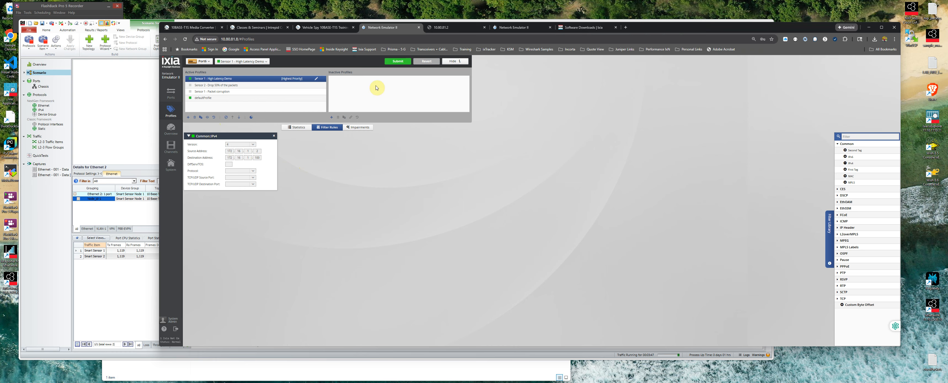
- Disable the Ethernet Delay impairment of the Sensor 1 - High Latency Demo profile and submit the changes
{"action": "left_click", "coordinate": [357, 128]}
{"action": "left_click", "coordinate": [186, 137]}
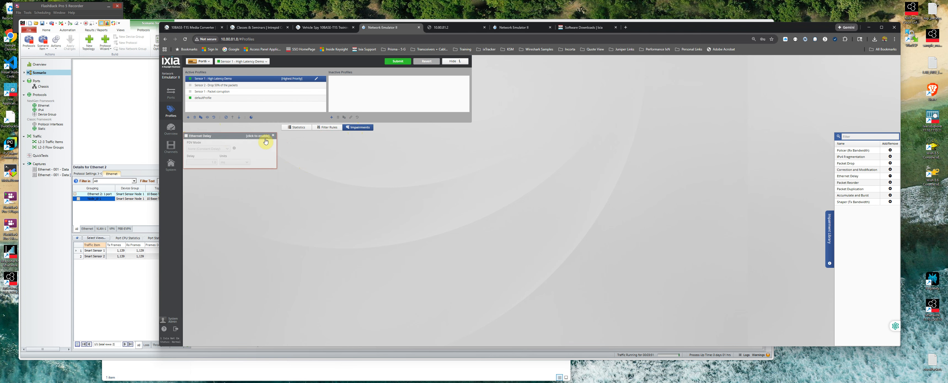
{"action": "left_click", "coordinate": [397, 62]}
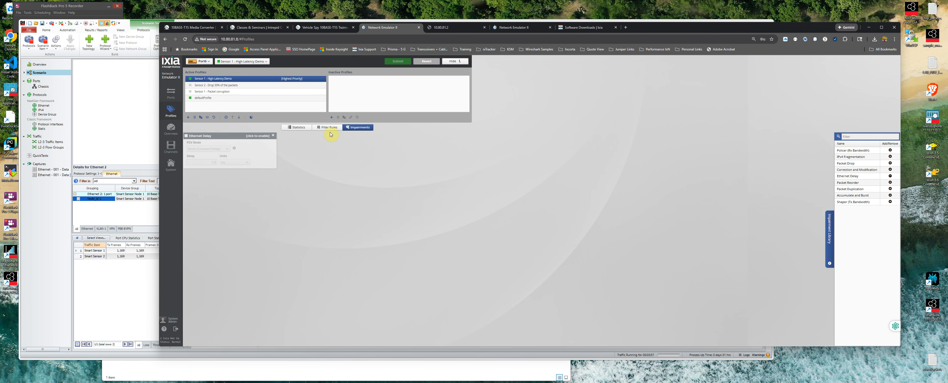
- Review the filter rules and statistics of the Sensor 1 - High Latency Demo profile, uncover the traffic counters behind the browser, and show defaultProfile's statistics
{"action": "left_click", "coordinate": [329, 128]}
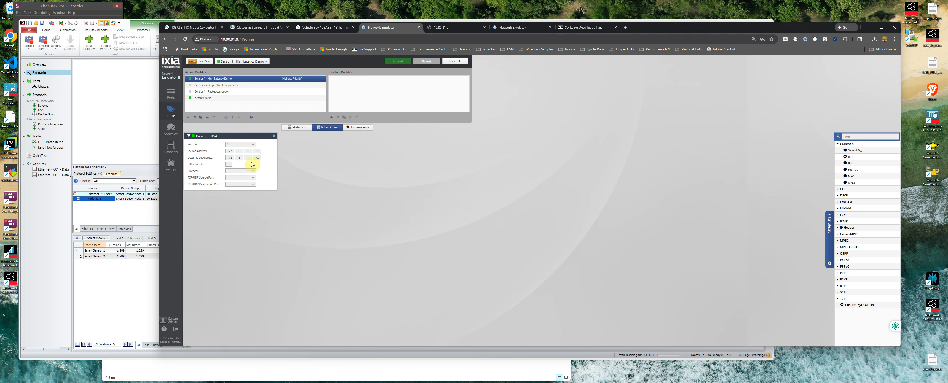
{"action": "left_click", "coordinate": [297, 129]}
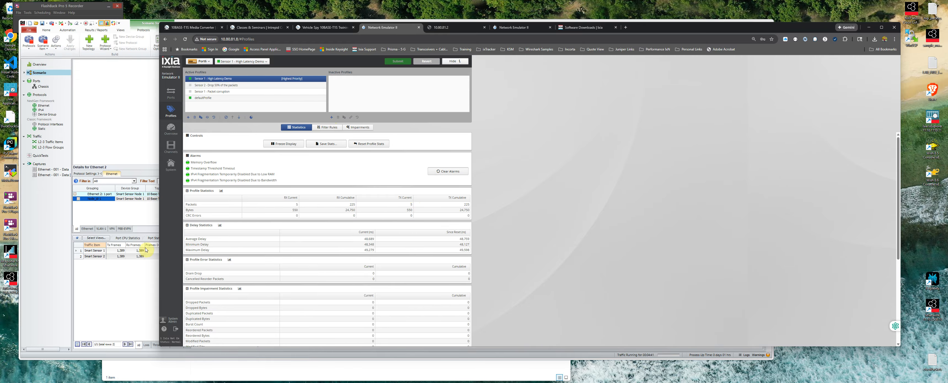
{"action": "left_click_drag", "start_coordinate": [159, 240], "coordinate": [255, 240]}
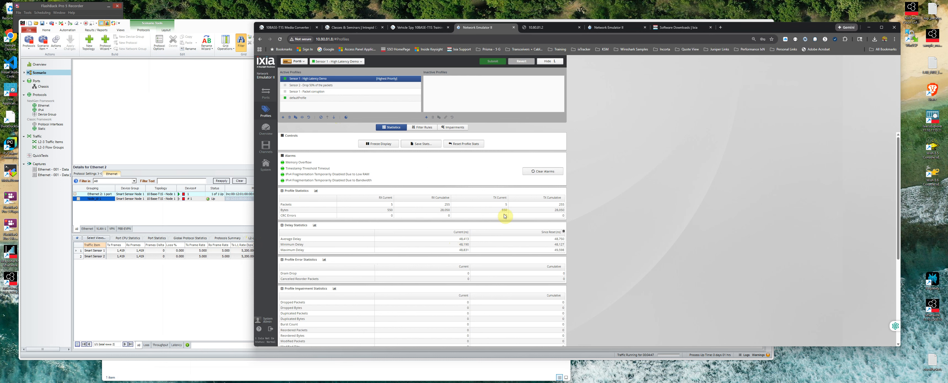
{"action": "left_click", "coordinate": [314, 99]}
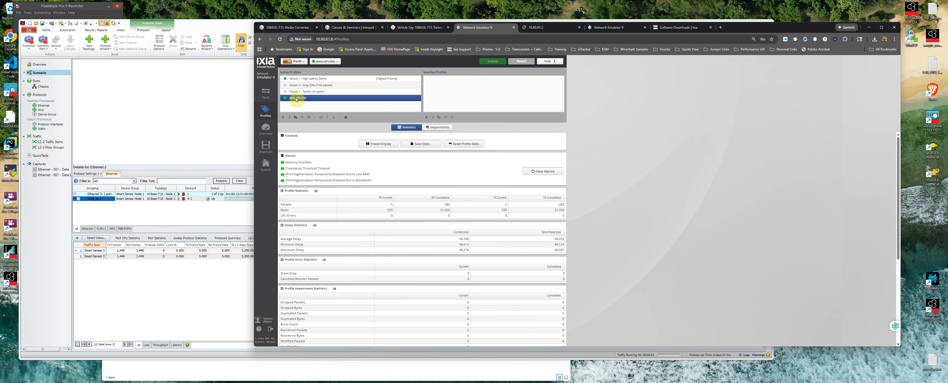
- Disable the Sensor 1 - High Latency Demo profile, submit the change, and show defaultProfile's statistics
{"action": "left_click", "coordinate": [284, 80]}
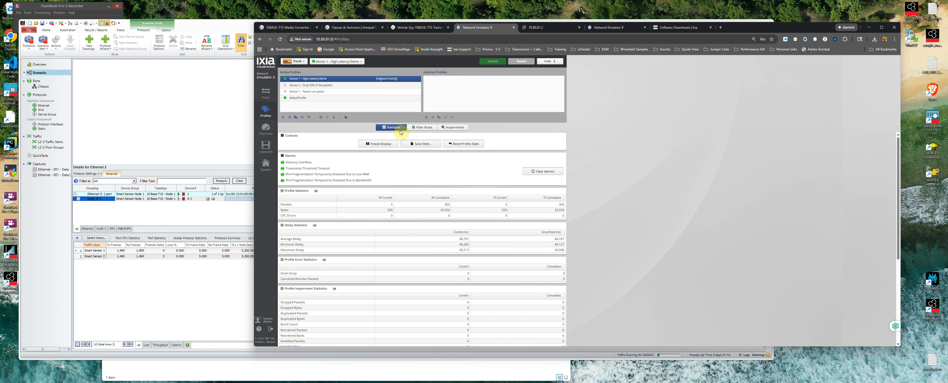
{"action": "left_click", "coordinate": [320, 119]}
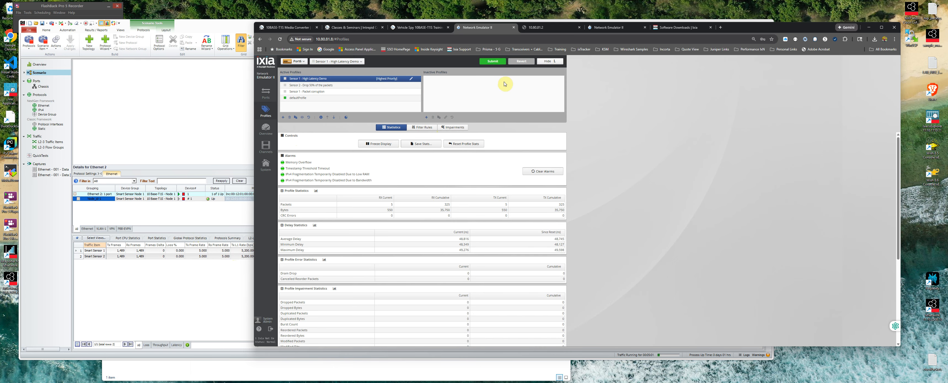
{"action": "left_click", "coordinate": [494, 61]}
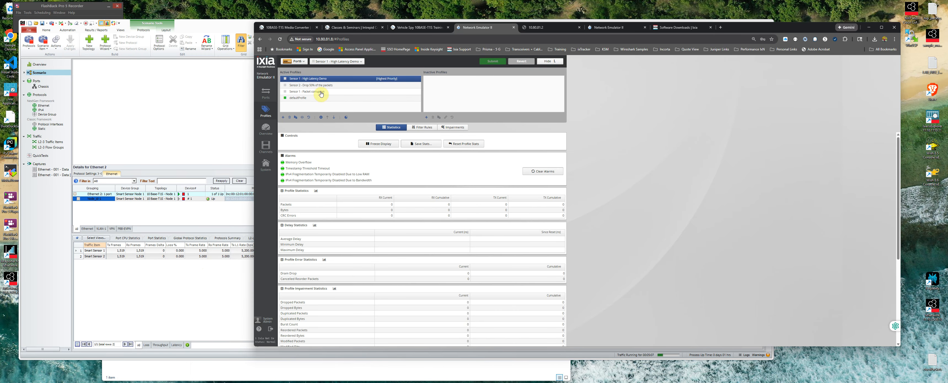
{"action": "left_click", "coordinate": [308, 100]}
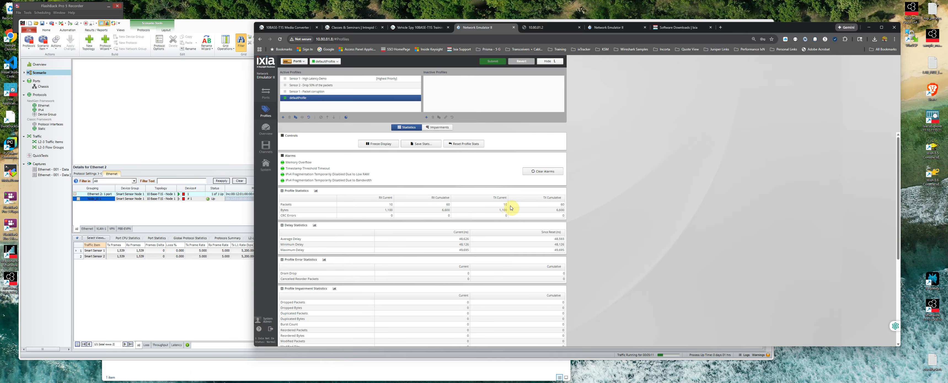
- Re-enable the Sensor 1 - High Latency Demo profile and show its filter rules
{"action": "left_click", "coordinate": [285, 80]}
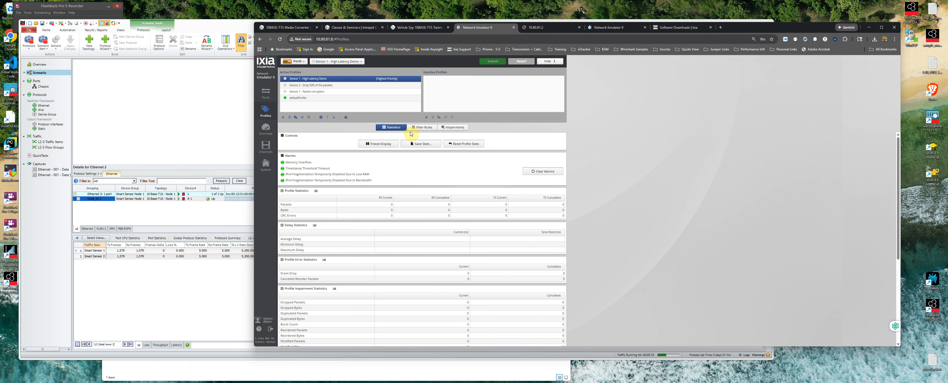
{"action": "left_click", "coordinate": [322, 119]}
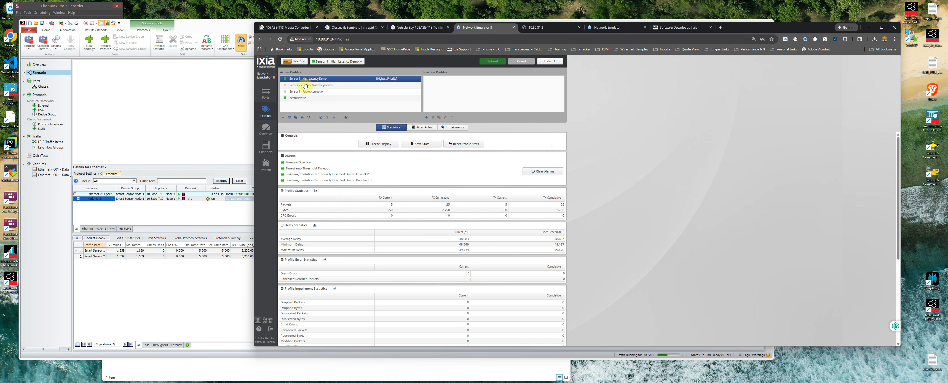
{"action": "left_click", "coordinate": [424, 129]}
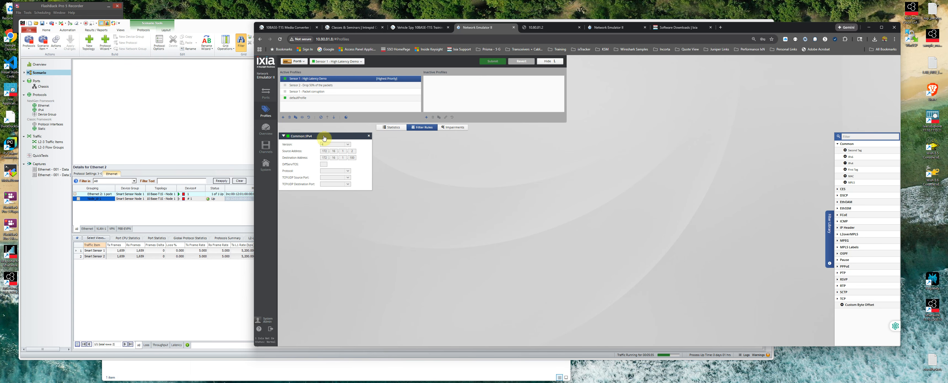
- Enable the Ethernet Delay impairment of the Sensor 1 - High Latency Demo profile, uncover the traffic statistics behind the browser, and submit the changes
{"action": "left_click", "coordinate": [456, 128]}
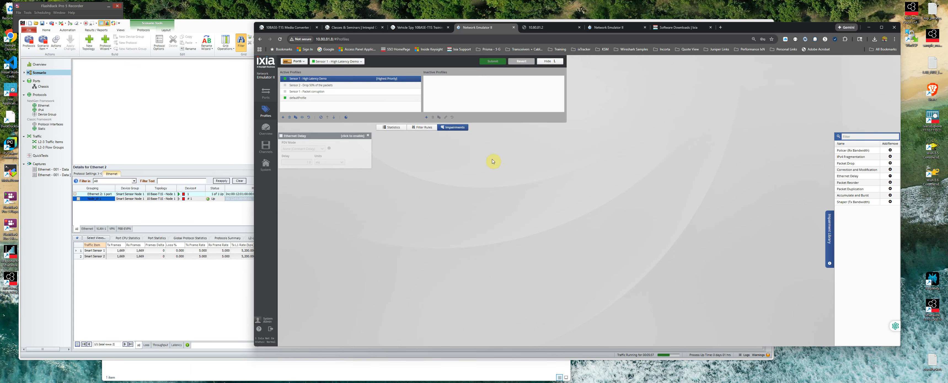
{"action": "left_click", "coordinate": [282, 136]}
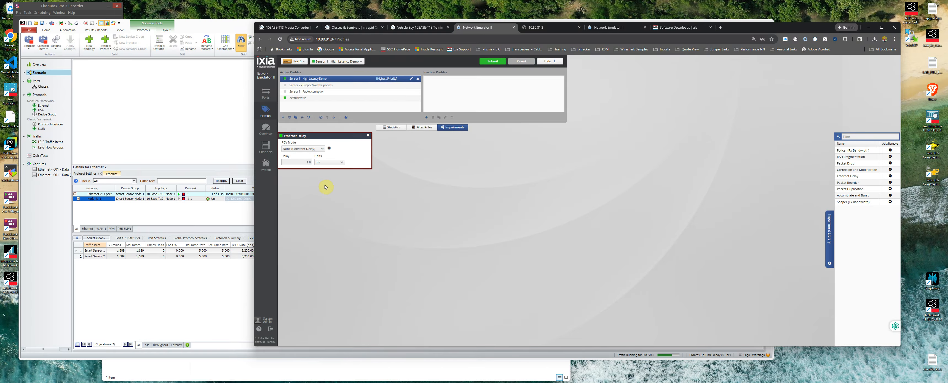
{"action": "left_click_drag", "start_coordinate": [254, 188], "coordinate": [547, 188]}
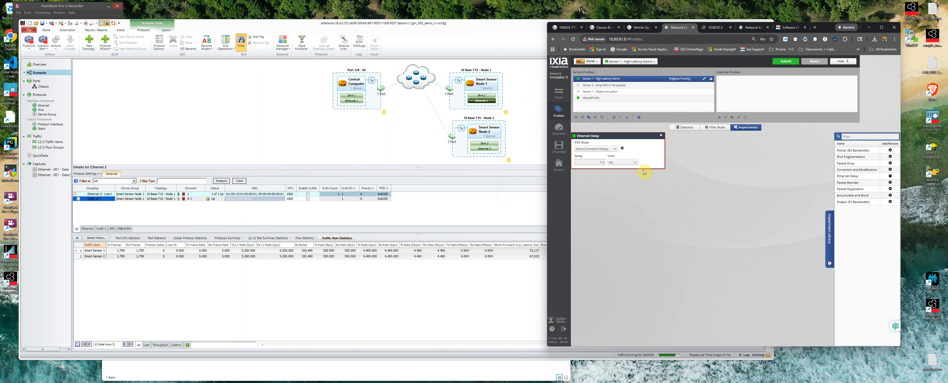
{"action": "left_click", "coordinate": [786, 63]}
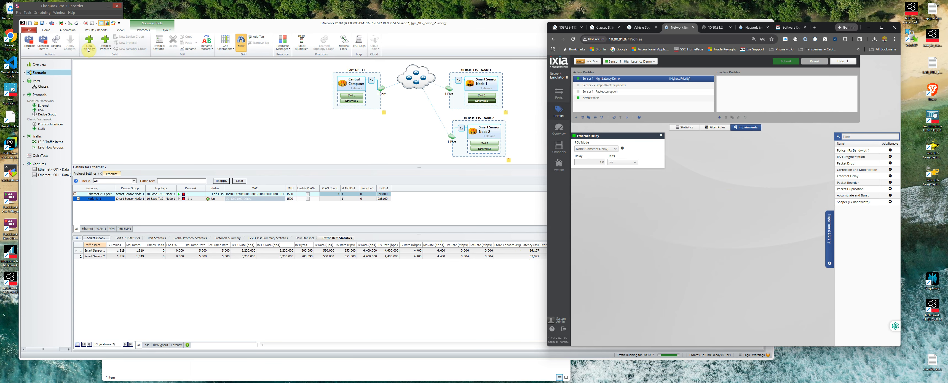
- Switch to IxNetwork and clear all traffic statistics
{"action": "left_click", "coordinate": [47, 30]}
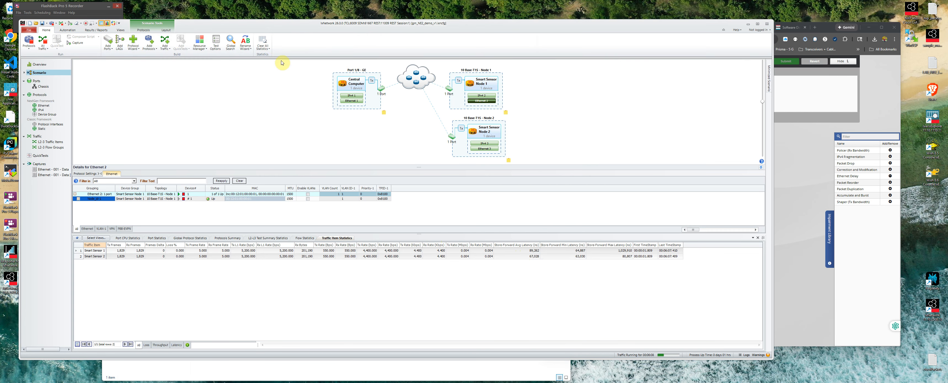
{"action": "left_click", "coordinate": [262, 43]}
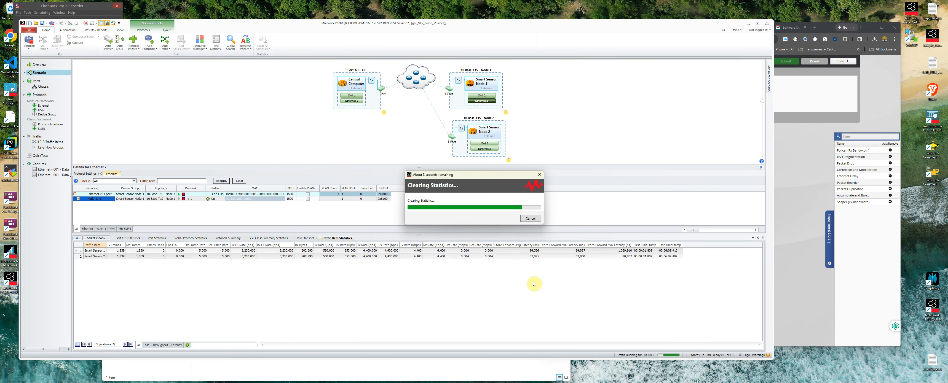
- Disable the Sensor 1 - High Latency Demo profile in the Network Emulator, submit the change, and clear all statistics in IxNetwork
{"action": "left_click", "coordinate": [798, 45]}
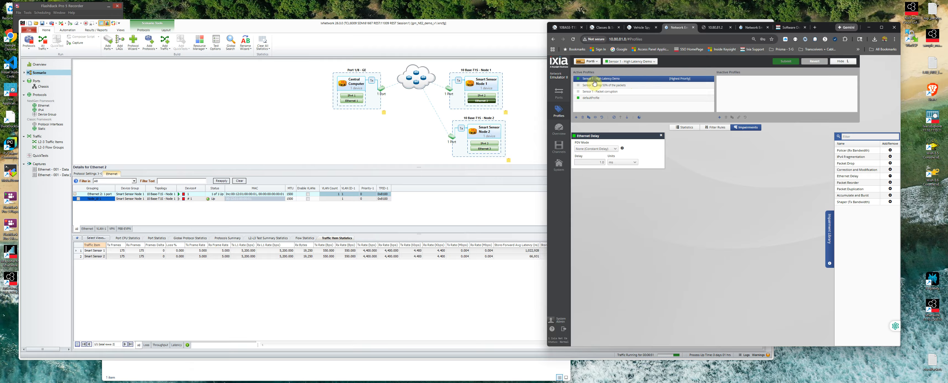
{"action": "left_click", "coordinate": [615, 119]}
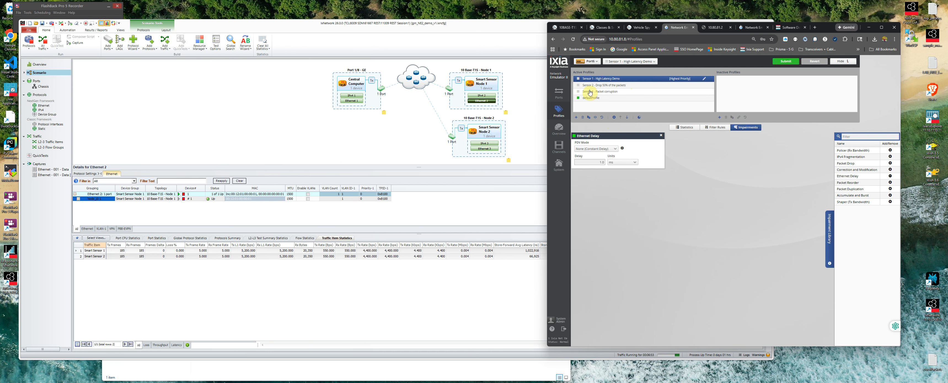
{"action": "left_click", "coordinate": [783, 62]}
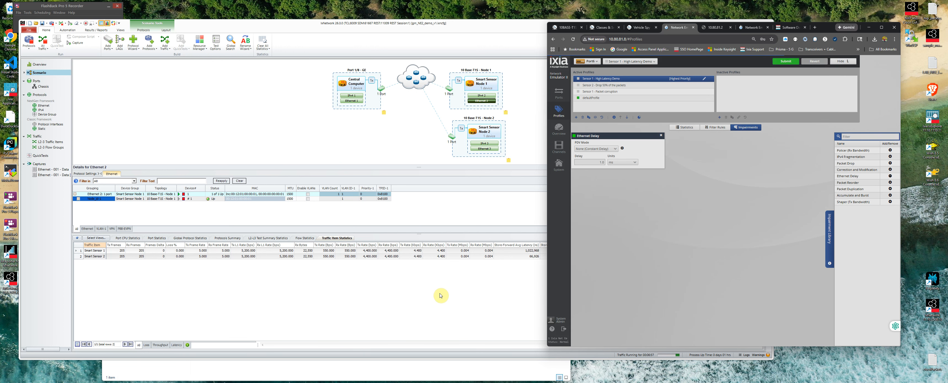
{"action": "left_click", "coordinate": [263, 41]}
{"action": "left_click", "coordinate": [794, 157]}
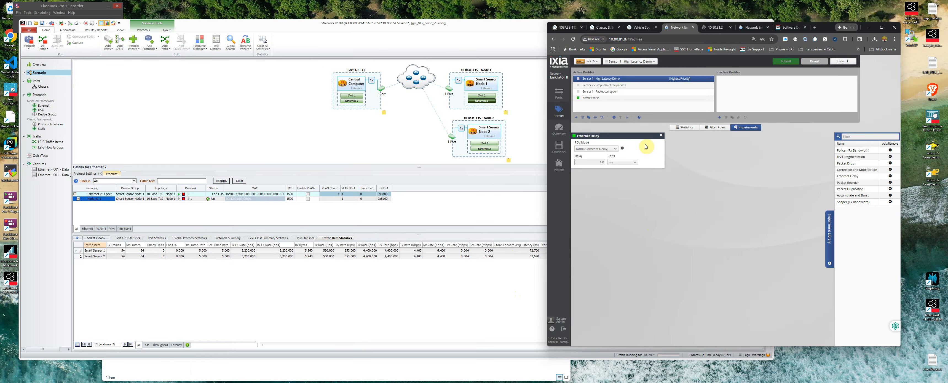
- Examine the statistics, filter rules and Packet Drop impairment of the Sensor 2 - Drop 50% of the packets profile
{"action": "left_click", "coordinate": [626, 85]}
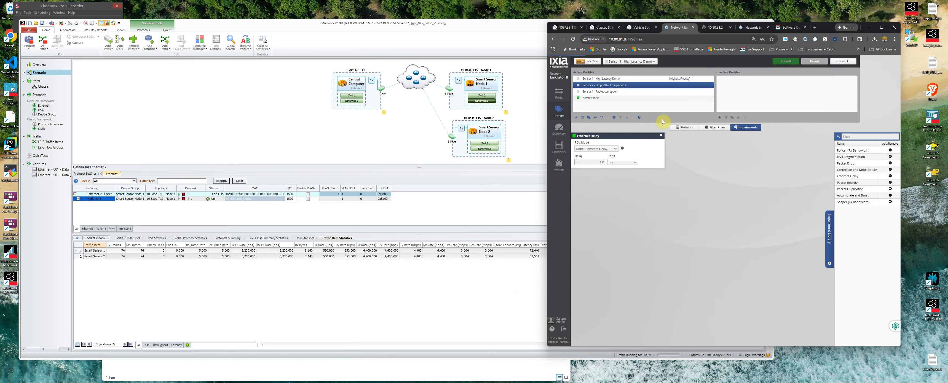
{"action": "left_click", "coordinate": [685, 128]}
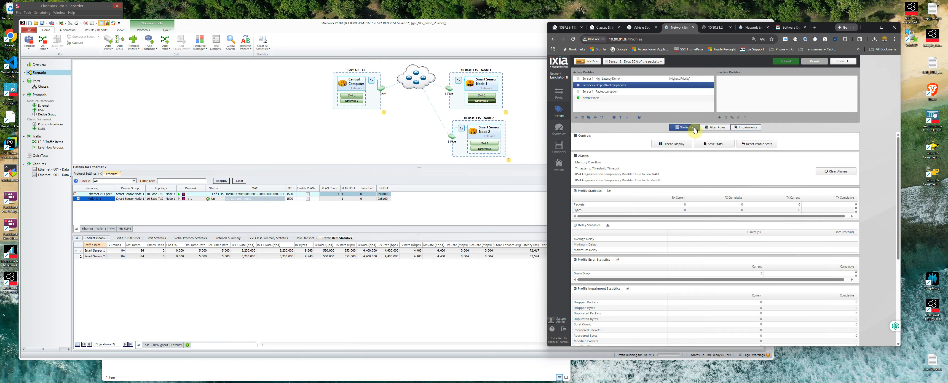
{"action": "left_click", "coordinate": [716, 129]}
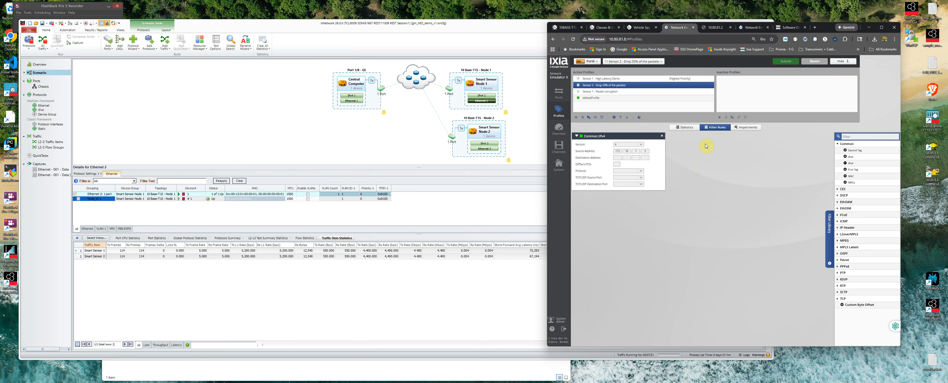
{"action": "left_click", "coordinate": [755, 127]}
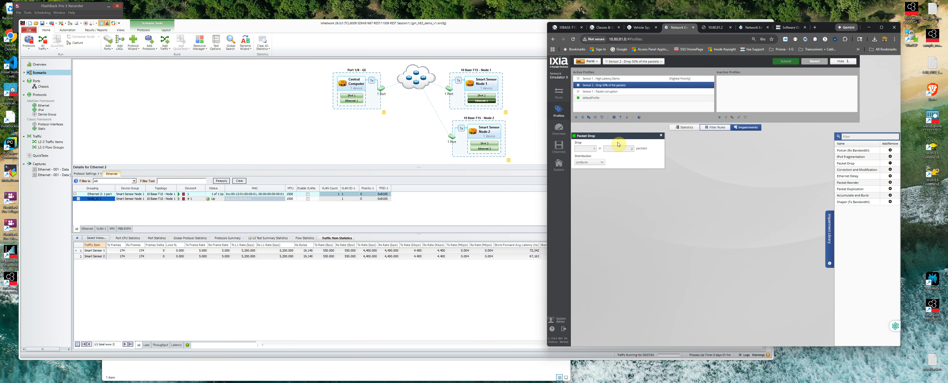
- Enable the Sensor 2 - Drop 50% of the packets profile to demonstrate packet loss, and after the run disable it and submit
{"action": "left_click", "coordinate": [614, 118]}
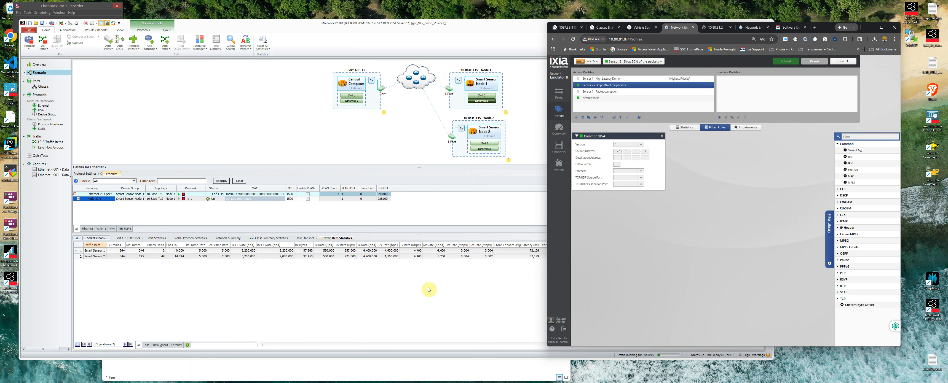
{"action": "left_click", "coordinate": [578, 86]}
{"action": "left_click", "coordinate": [785, 62]}
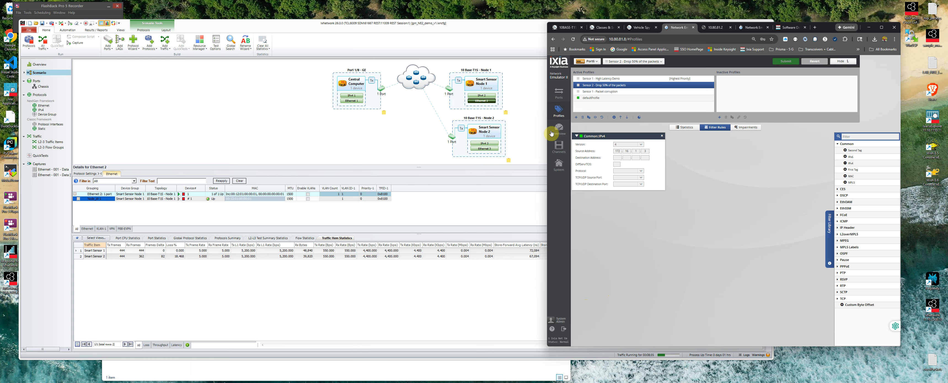
- Show the filter rules and the Correction and Modification impairment of the Sensor 1 - Packet corruption profile, and enable the profile
{"action": "left_click", "coordinate": [613, 93]}
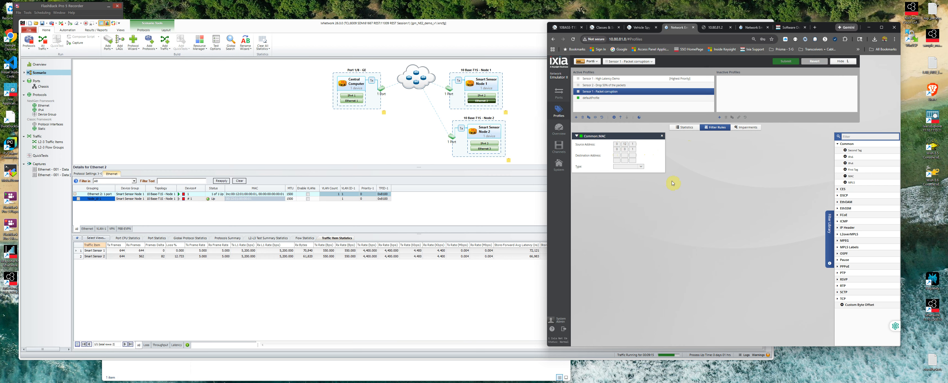
{"action": "left_click", "coordinate": [748, 128]}
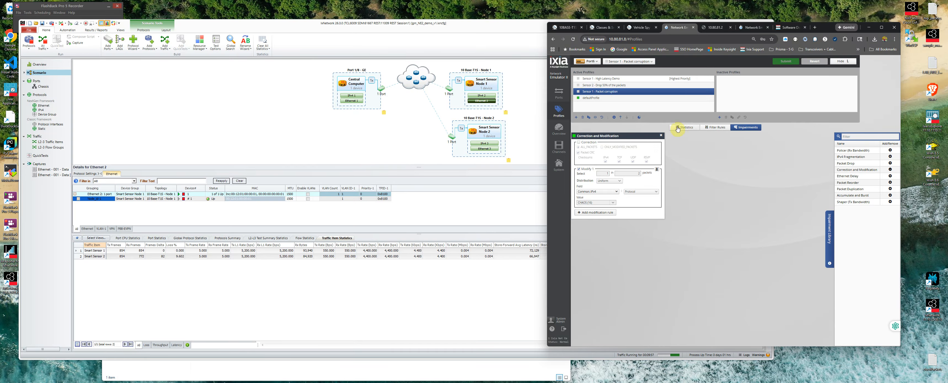
{"action": "left_click", "coordinate": [614, 117]}
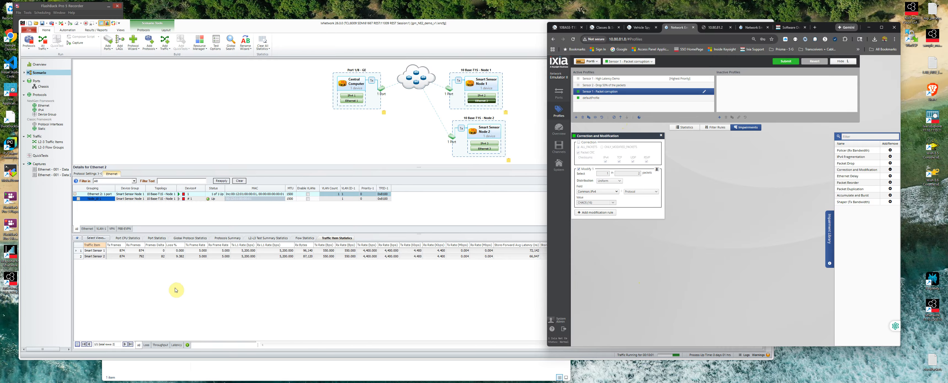
- Switch to IxNetwork and delete both existing Ethernet - 001 data captures
{"action": "left_click", "coordinate": [51, 171]}
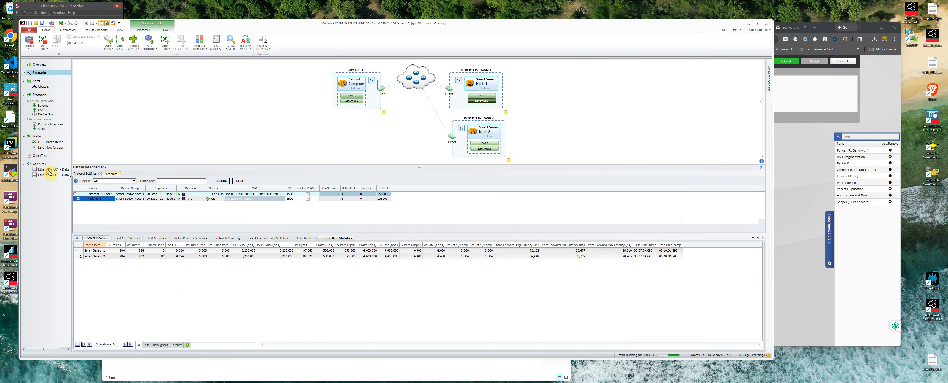
{"action": "left_click", "coordinate": [50, 176], "text": "ctrl"}
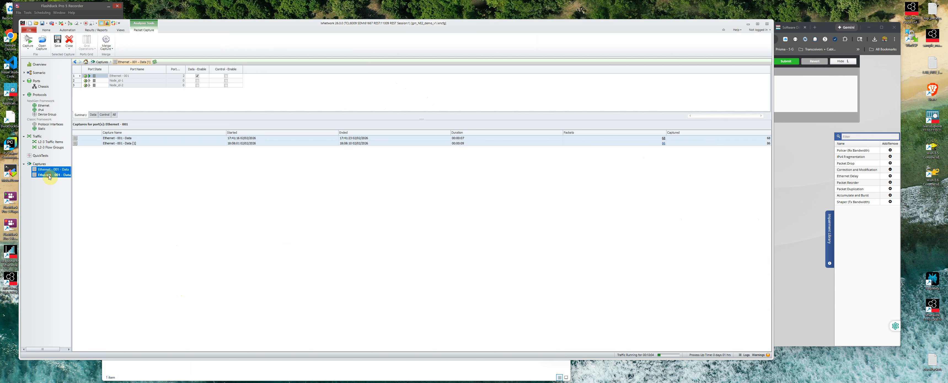
{"action": "left_click", "coordinate": [69, 41]}
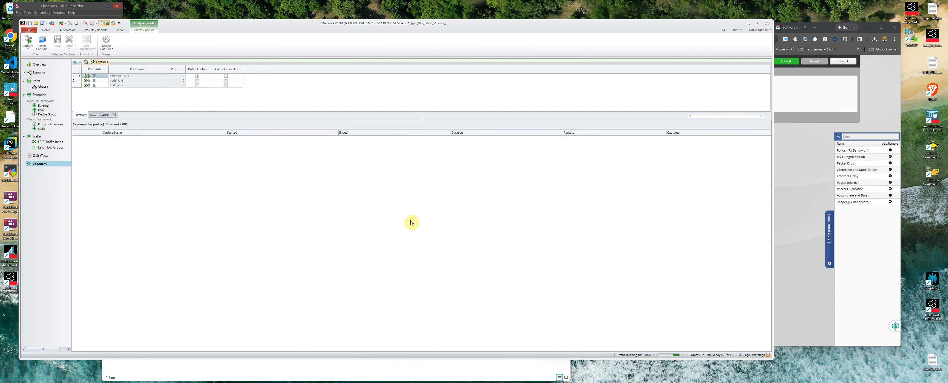
- Return to the Network Emulator and submit the enabled Sensor 1 - Packet corruption profile
{"action": "left_click", "coordinate": [798, 205]}
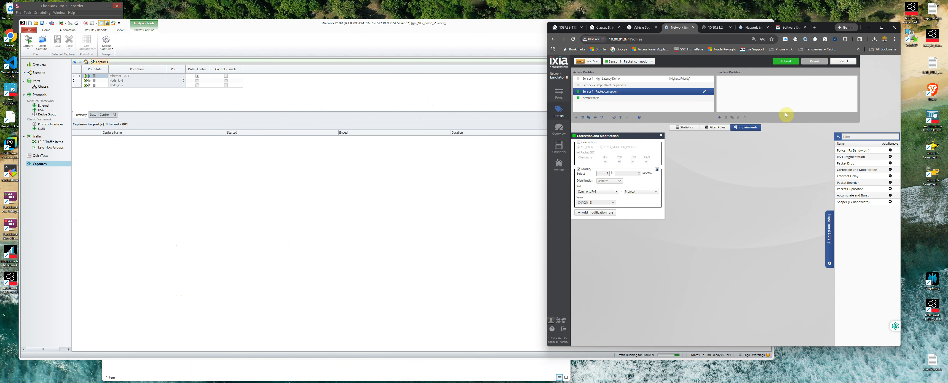
{"action": "left_click", "coordinate": [786, 63]}
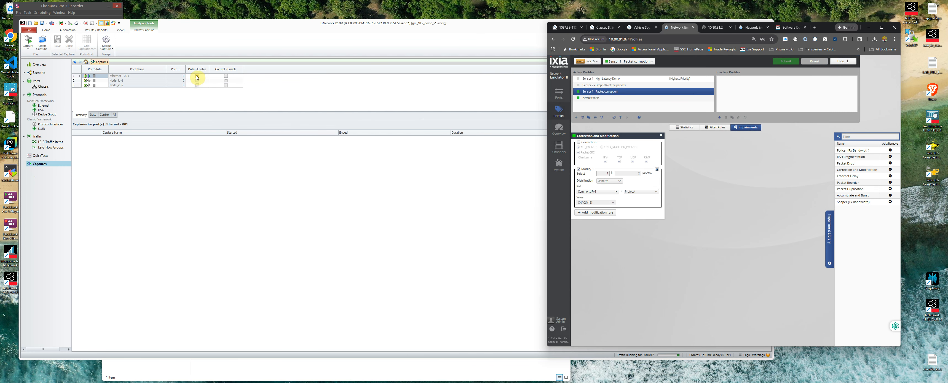
- Switch to IxNetwork, record a data capture on port Ethernet - 001, stop it, and open the captured packets
{"action": "left_click", "coordinate": [89, 77]}
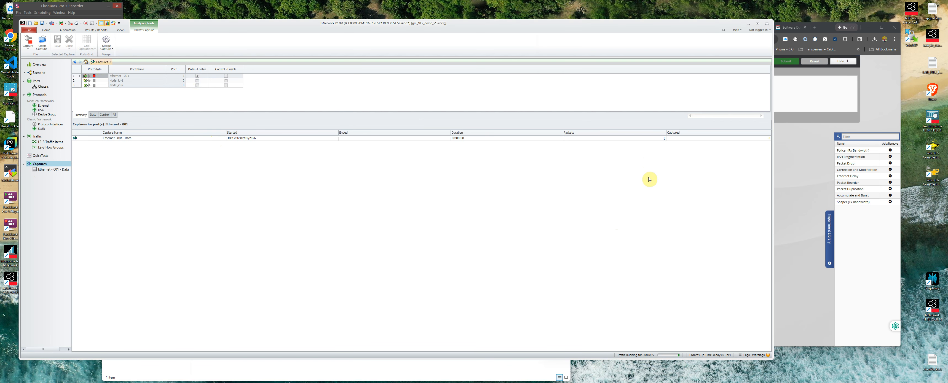
{"action": "left_click", "coordinate": [94, 75]}
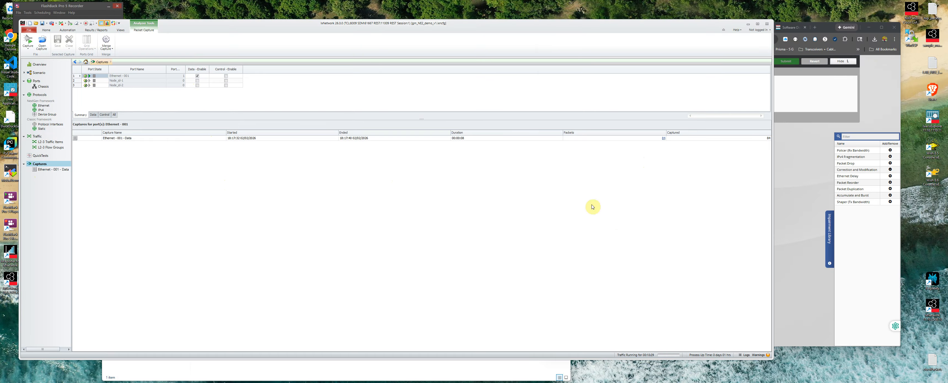
{"action": "left_click", "coordinate": [664, 139]}
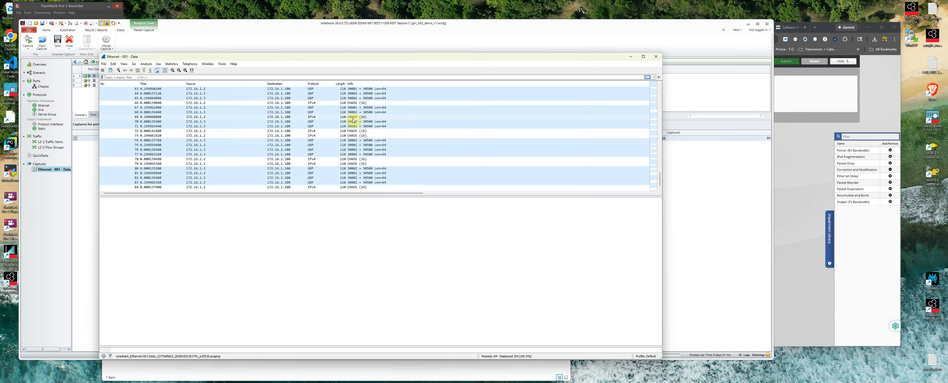
- Sort the captured packets by source and browse the packets sent by 172.16.1.2
{"action": "left_click", "coordinate": [205, 84]}
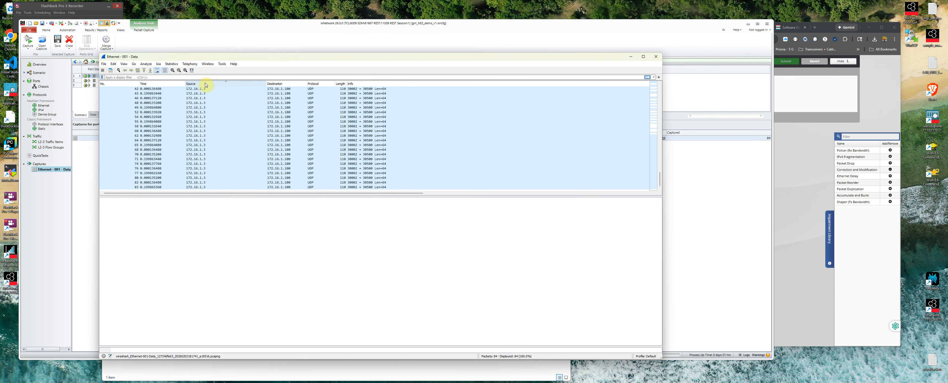
{"action": "scroll", "coordinate": [660, 174], "scroll_direction": "up", "scroll_amount": 6}
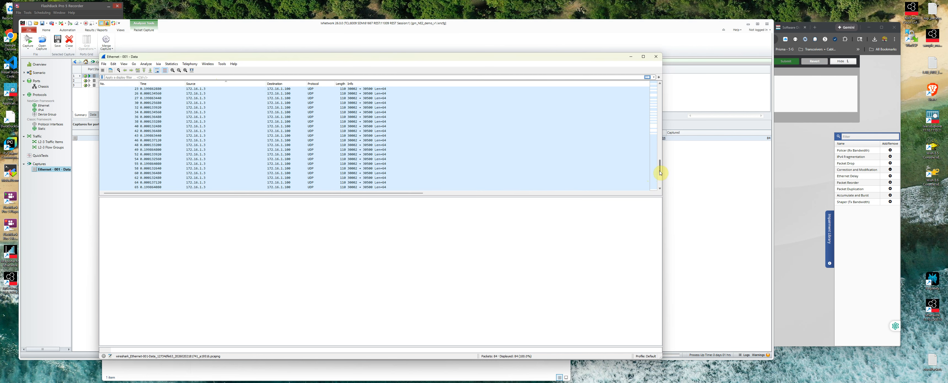
{"action": "left_click_drag", "start_coordinate": [662, 171], "coordinate": [666, 90]}
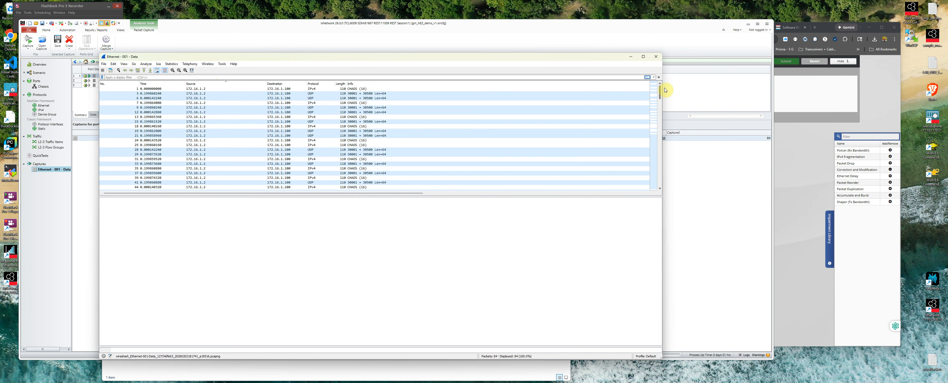
{"action": "scroll", "coordinate": [283, 124], "scroll_direction": "down", "scroll_amount": 9}
{"action": "scroll", "coordinate": [283, 121], "scroll_direction": "up", "scroll_amount": 5}
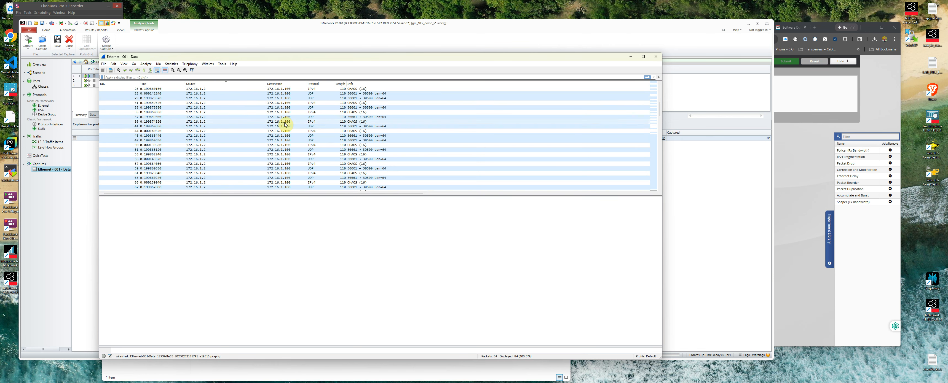
{"action": "scroll", "coordinate": [283, 114], "scroll_direction": "down", "scroll_amount": 1}
{"action": "scroll", "coordinate": [282, 112], "scroll_direction": "up", "scroll_amount": 1}
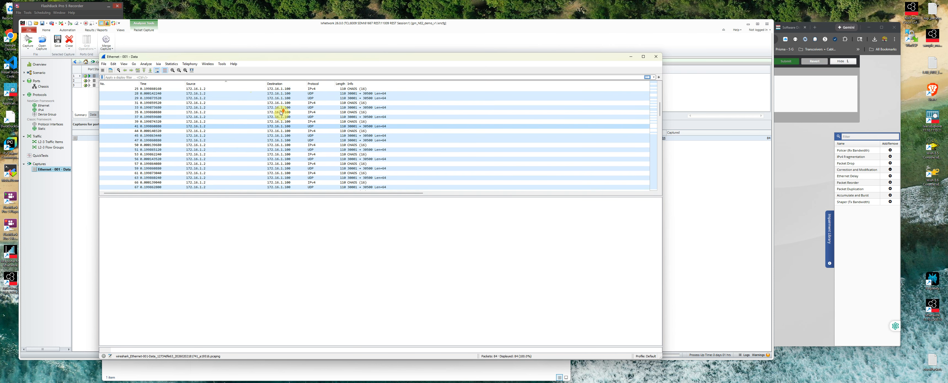
- Compare the normal UDP packets with the CHAOS (16) packets from source 172.16.1.2
{"action": "left_click", "coordinate": [194, 98]}
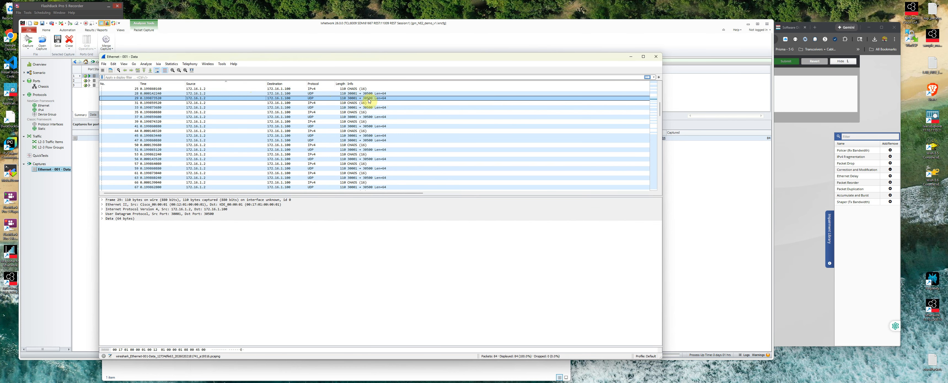
{"action": "left_click", "coordinate": [312, 112]}
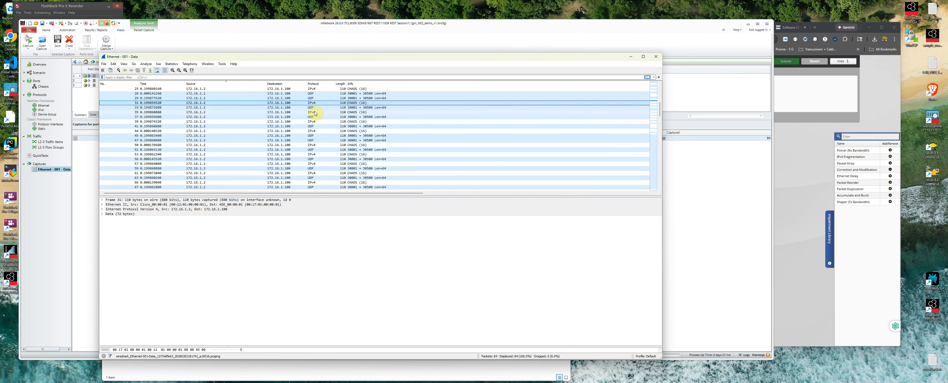
{"action": "left_click", "coordinate": [315, 122]}
{"action": "left_click", "coordinate": [317, 131]}
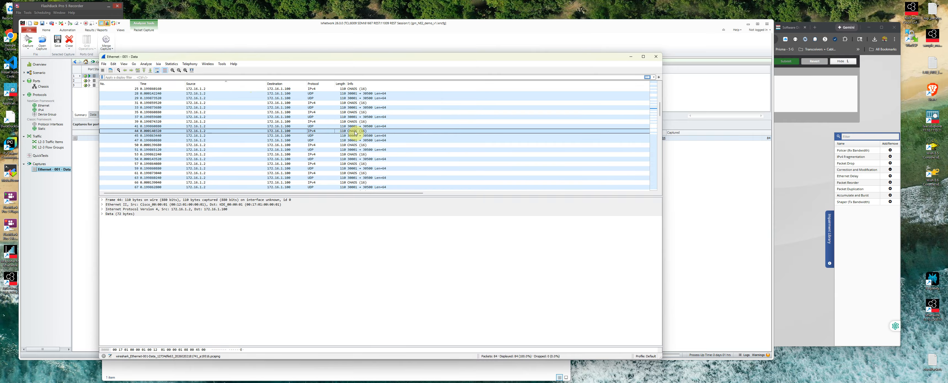
{"action": "left_click", "coordinate": [353, 107]}
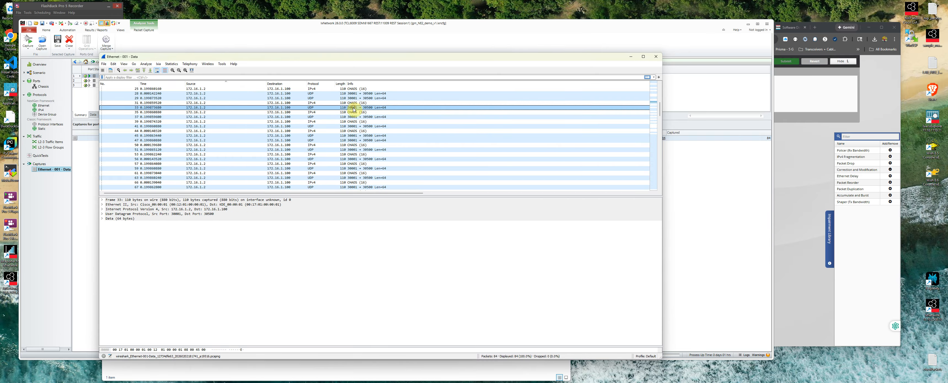
- Expand the UDP and IPv4 headers and examine the Protocol field and header checksum of a UDP and a CHAOS packet
{"action": "left_click", "coordinate": [102, 214]}
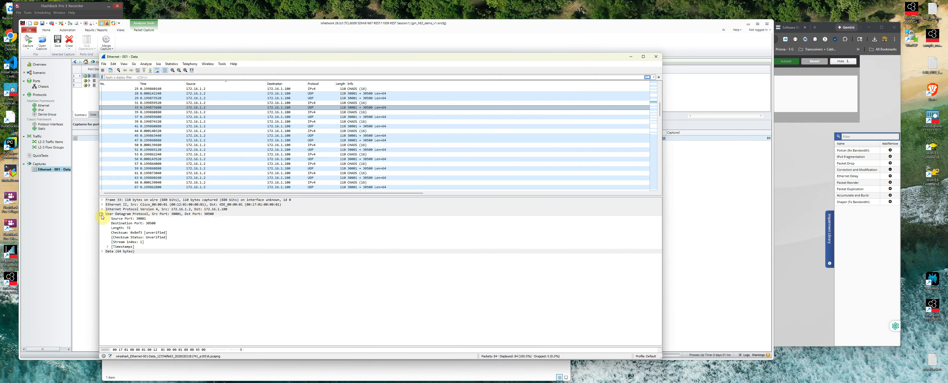
{"action": "left_click", "coordinate": [102, 209]}
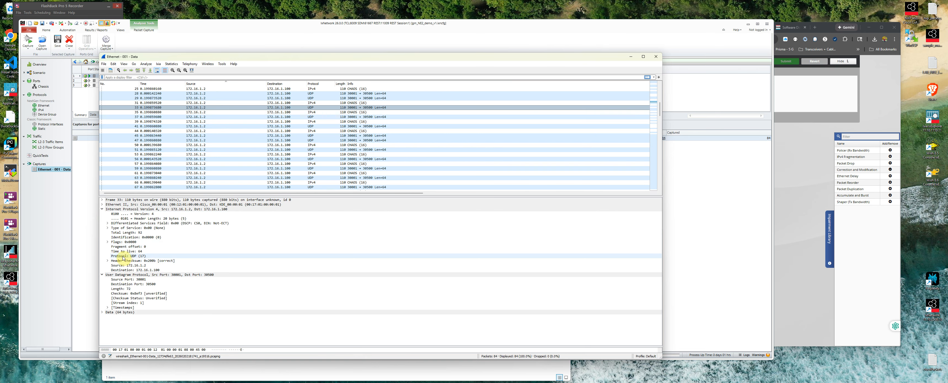
{"action": "left_click", "coordinate": [137, 257]}
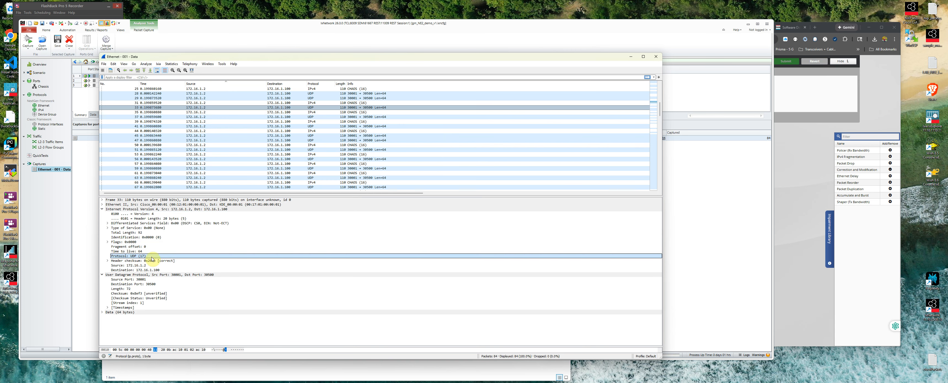
{"action": "left_click", "coordinate": [323, 115]}
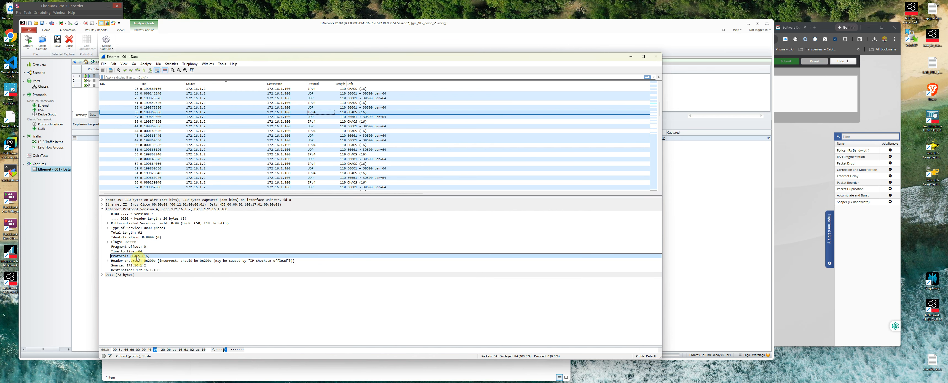
{"action": "left_click", "coordinate": [165, 262]}
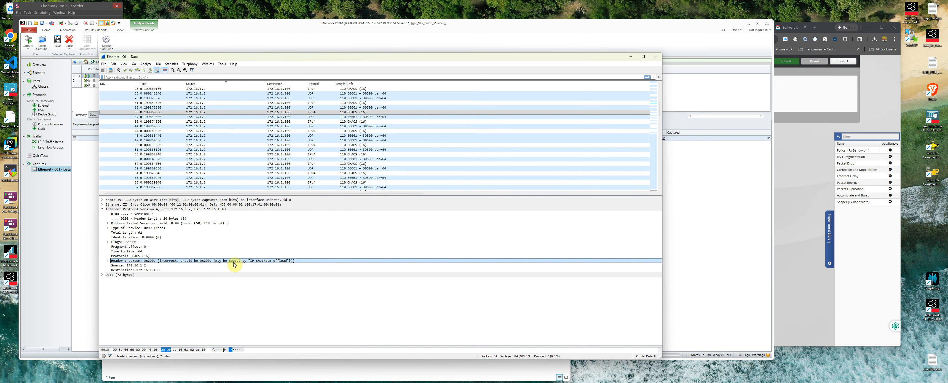
{"action": "double_click", "coordinate": [150, 261]}
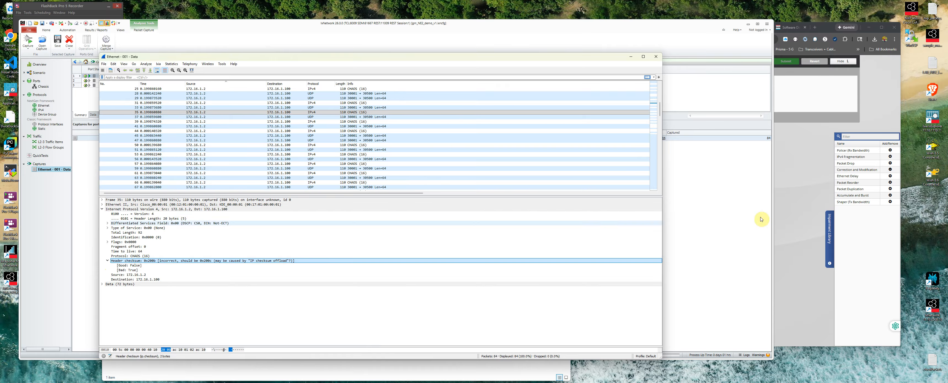
- Switch to the Network Emulator, enable Correction in the Correction and Modification impairment, and submit the change
{"action": "left_click", "coordinate": [803, 183]}
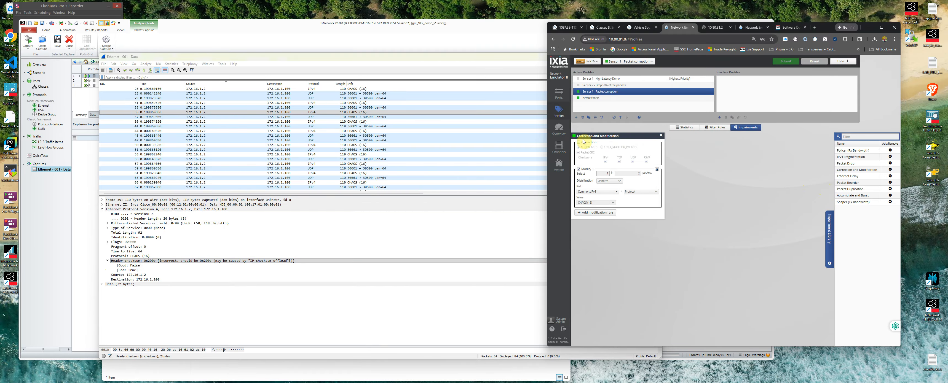
{"action": "left_click", "coordinate": [594, 148]}
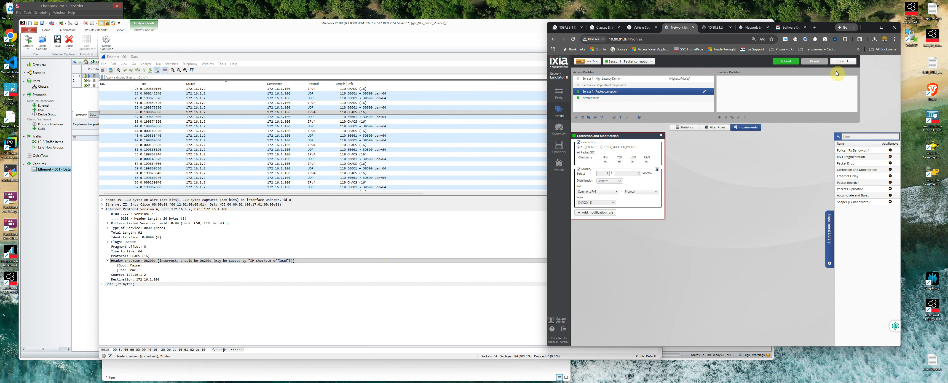
{"action": "left_click", "coordinate": [785, 63]}
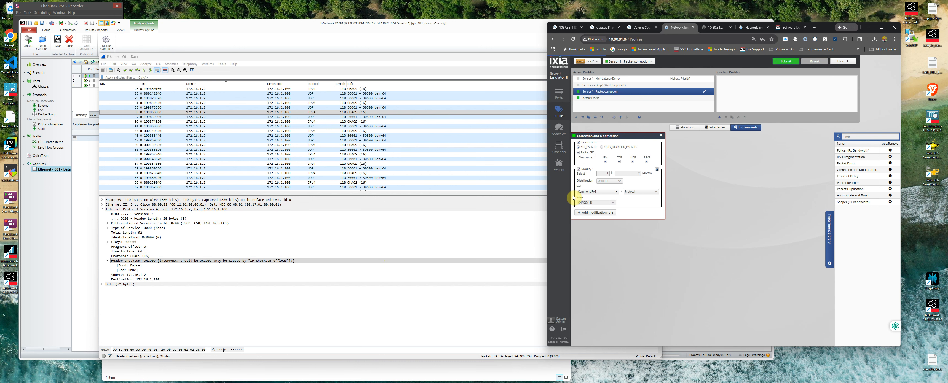
- Return to the first capture's header checksum details and close that packet capture window
{"action": "left_click", "coordinate": [270, 261]}
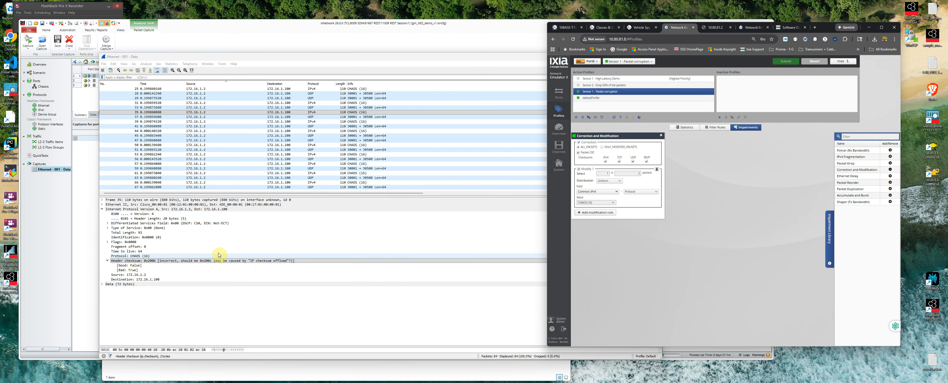
{"action": "left_click", "coordinate": [481, 61]}
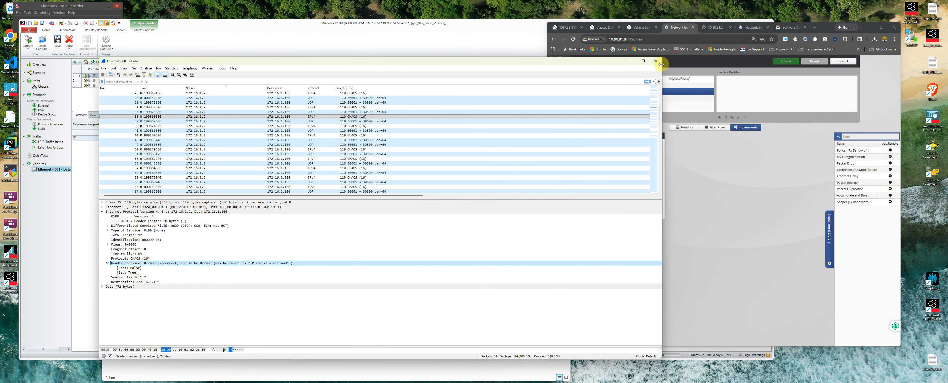
{"action": "left_click", "coordinate": [656, 59]}
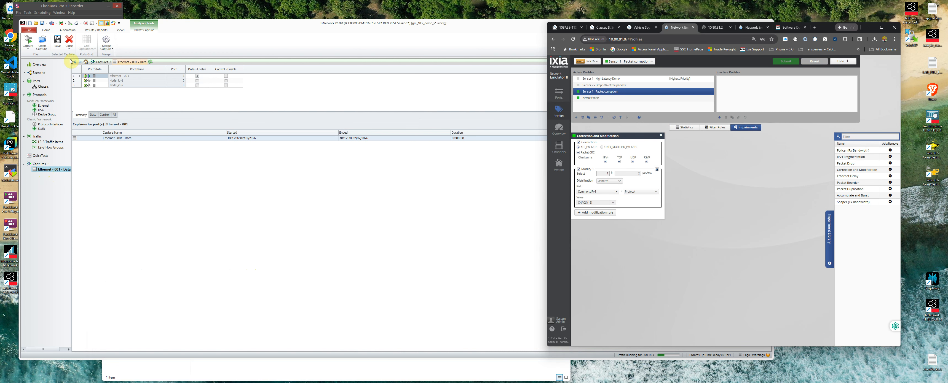
- Record a second data capture on port Ethernet - 001 with checksum correction enabled, stop it, and open its packets
{"action": "left_click", "coordinate": [89, 76]}
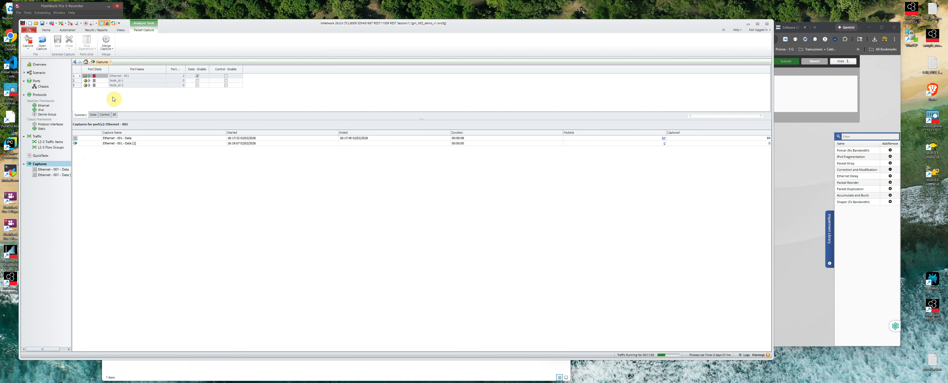
{"action": "left_click", "coordinate": [94, 76]}
{"action": "left_click", "coordinate": [663, 144]}
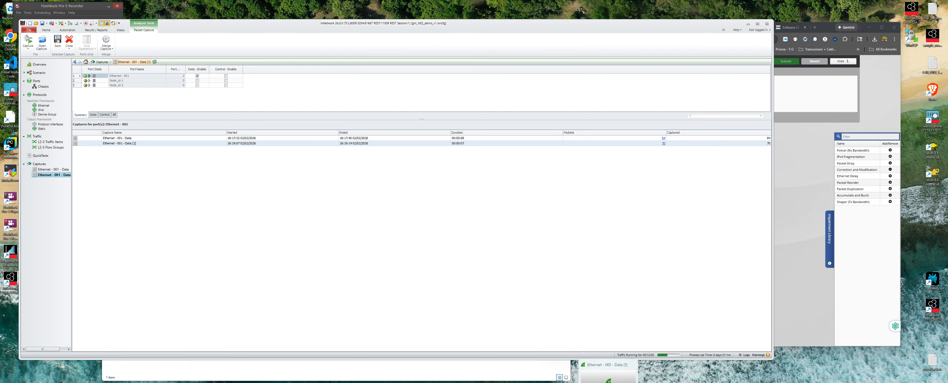
- Look through the CHAOS packets of the second capture, sort by source, and select one from 172.16.1.2
{"action": "left_click", "coordinate": [340, 117]}
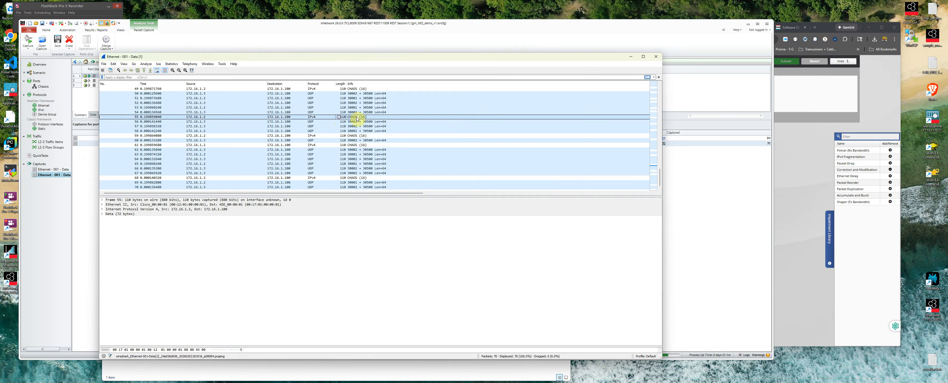
{"action": "left_click", "coordinate": [355, 177]}
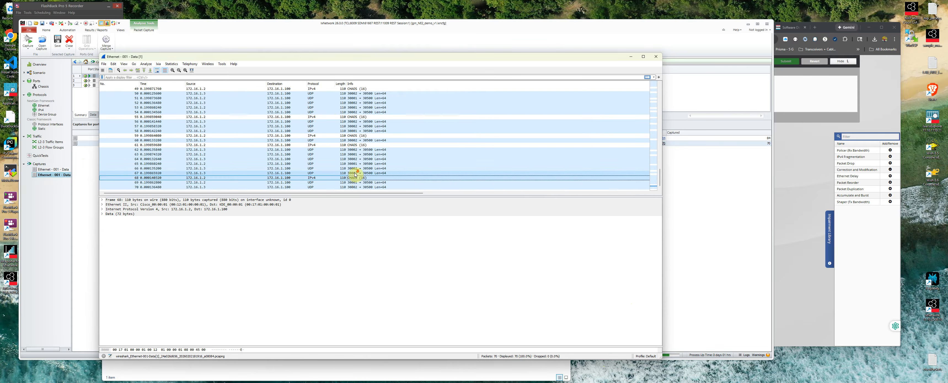
{"action": "scroll", "coordinate": [360, 159], "scroll_direction": "up", "scroll_amount": 2}
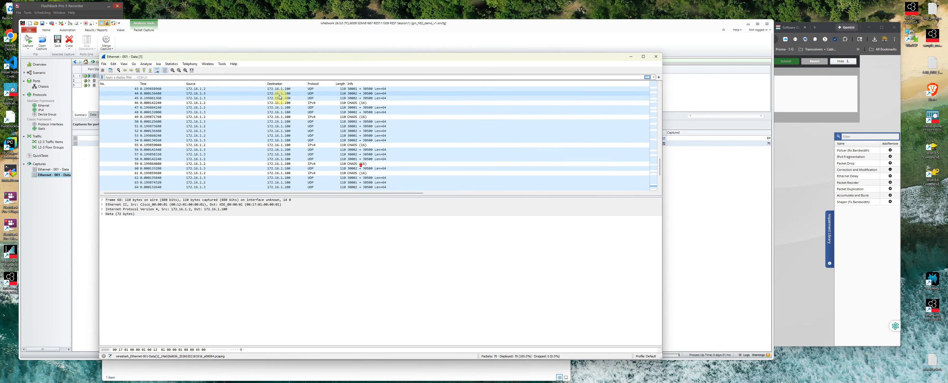
{"action": "left_click", "coordinate": [215, 83]}
{"action": "scroll", "coordinate": [255, 117], "scroll_direction": "up", "scroll_amount": 1}
{"action": "left_click", "coordinate": [321, 117]}
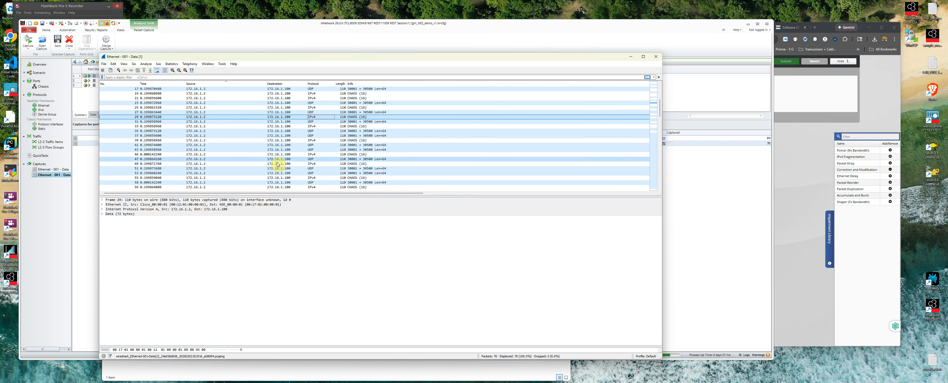
- Expand the selected CHAOS packet's data and IPv4 header, examine its header checksum, and close the capture window
{"action": "left_click", "coordinate": [102, 214]}
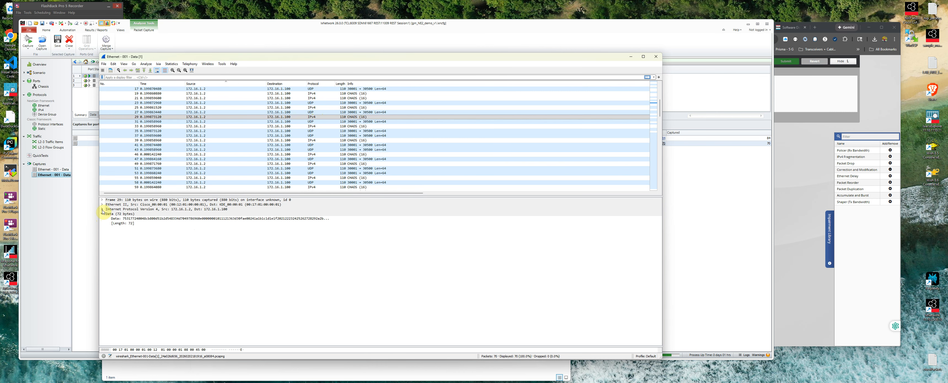
{"action": "left_click", "coordinate": [103, 210]}
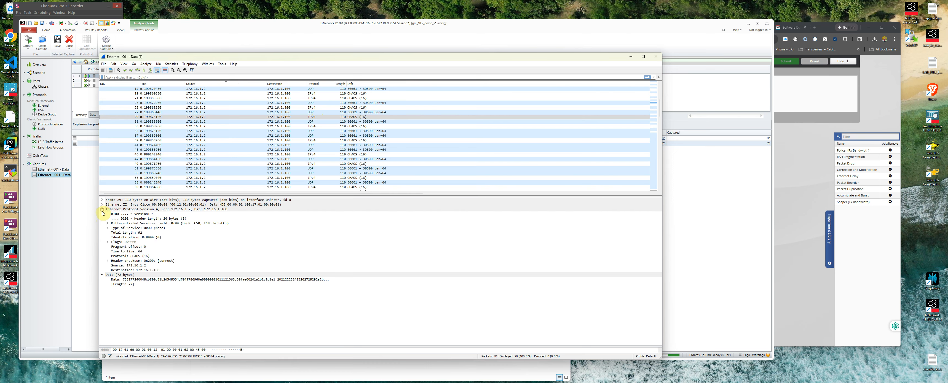
{"action": "left_click", "coordinate": [140, 261]}
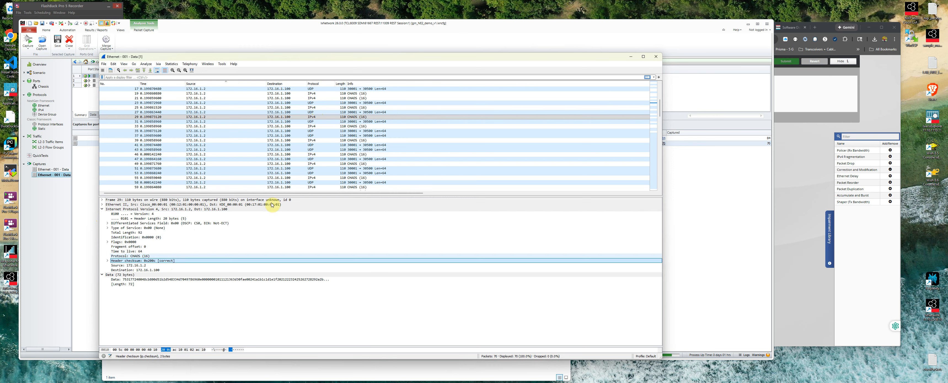
{"action": "left_click", "coordinate": [315, 118]}
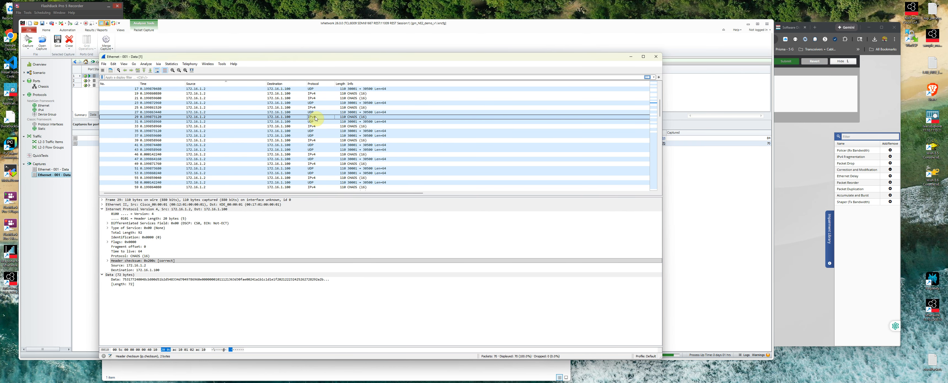
{"action": "left_click", "coordinate": [656, 56]}
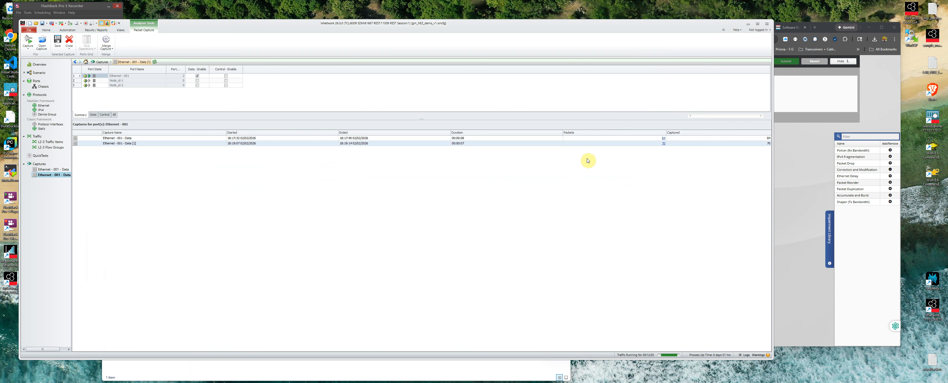
- Switch to Microsoft Whiteboard to show the physical topology diagram
{"action": "left_click", "coordinate": [497, 382]}
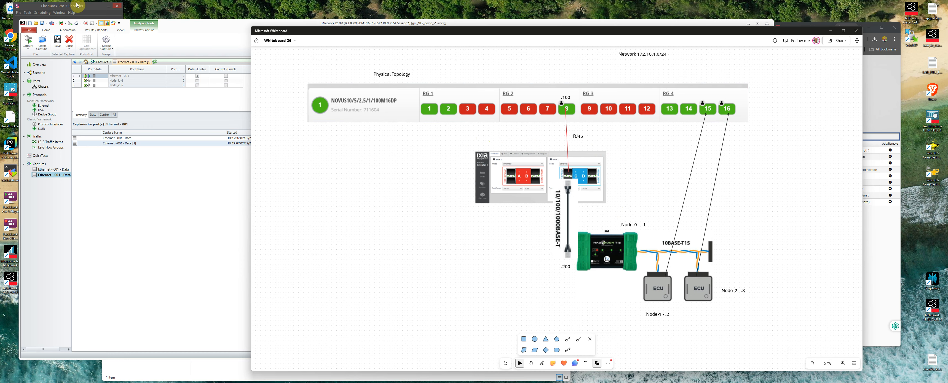
{"action": "left_click", "coordinate": [75, 8]}
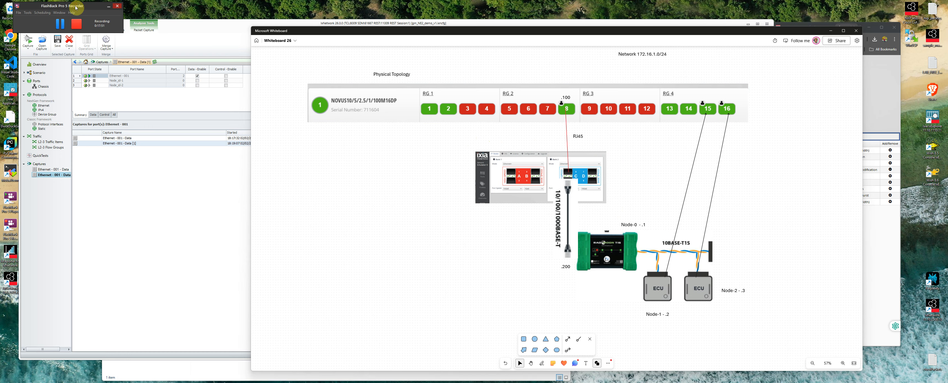